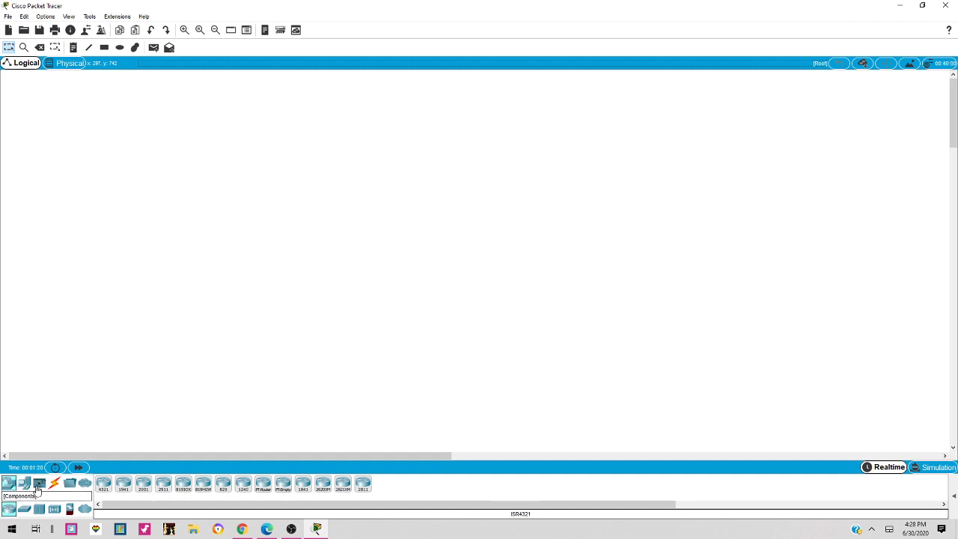
- Place two PC end devices in the workspace, one above the other
left_click(24, 483)
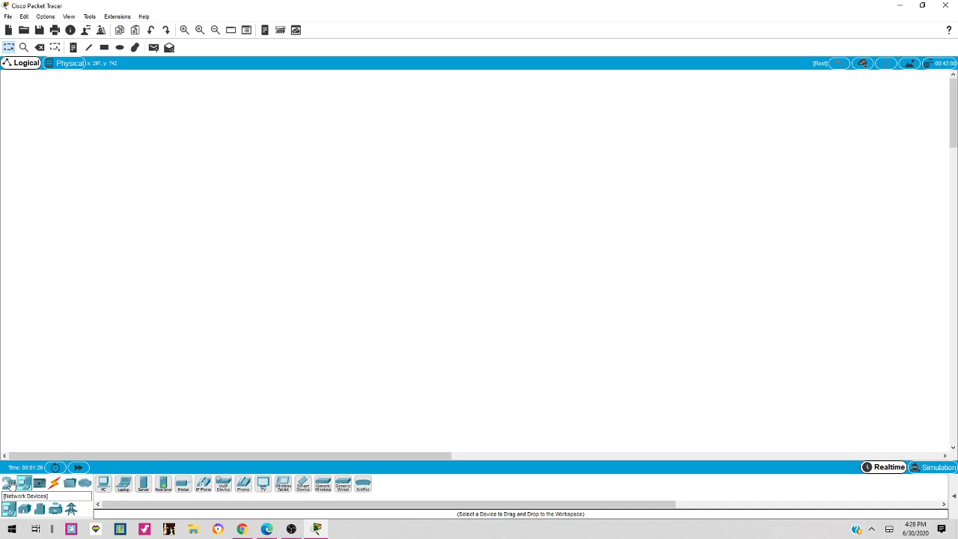
left_click(10, 484)
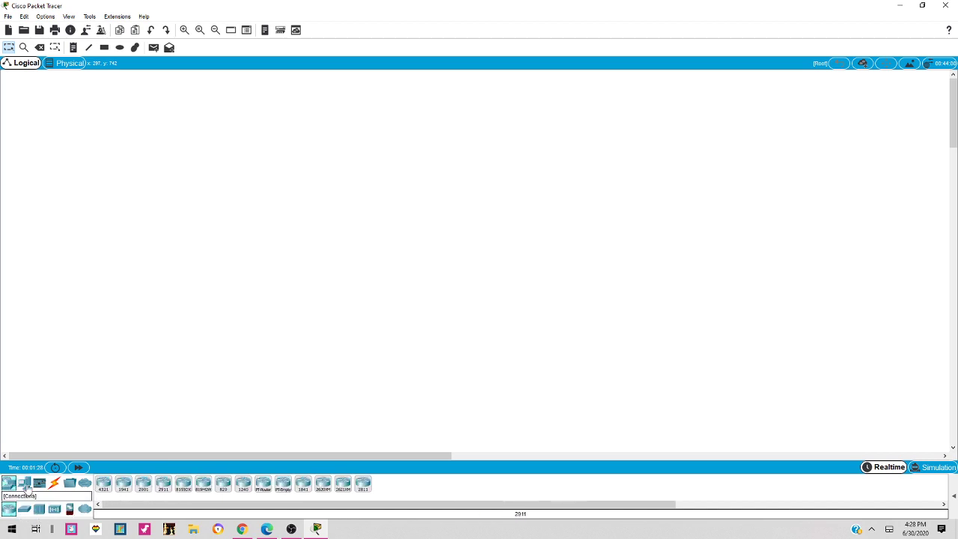
left_click(24, 485)
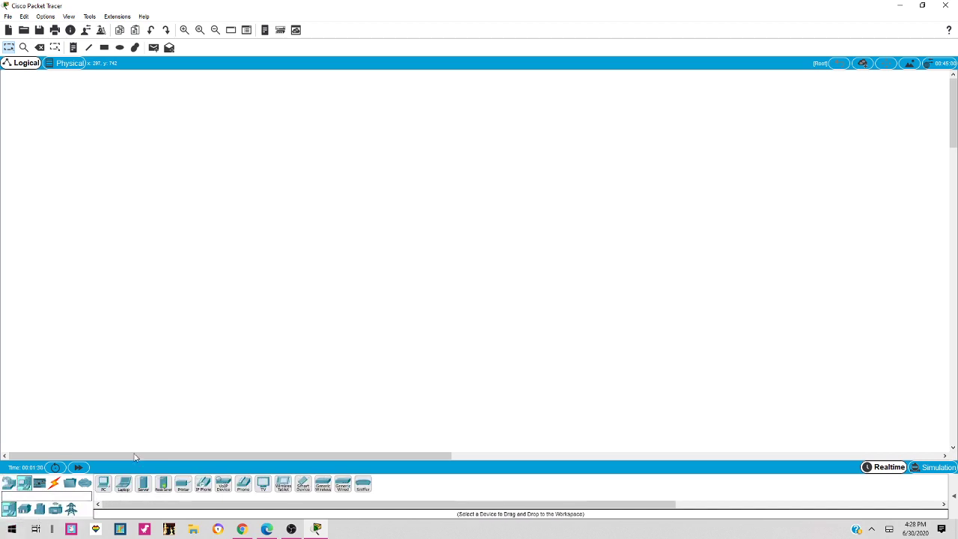
left_click(104, 486)
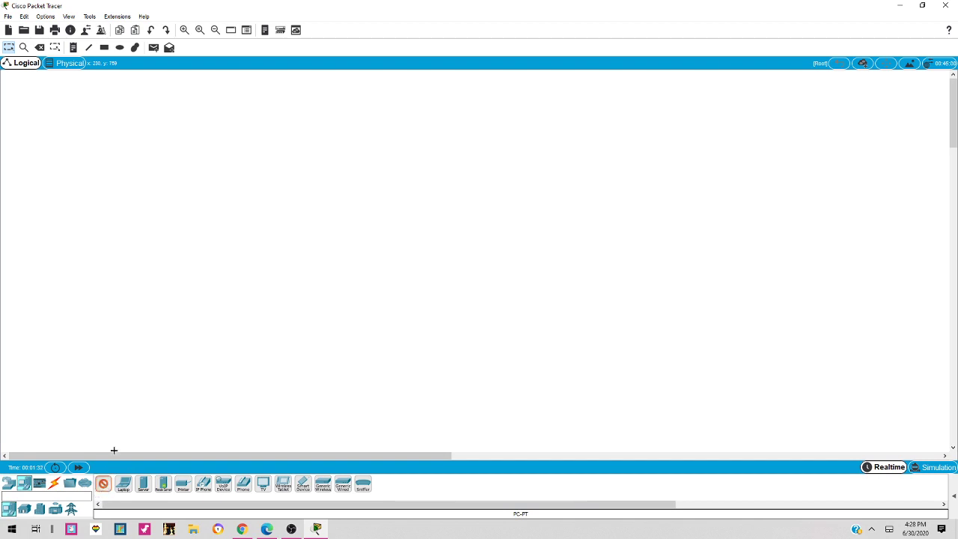
left_click(134, 232)
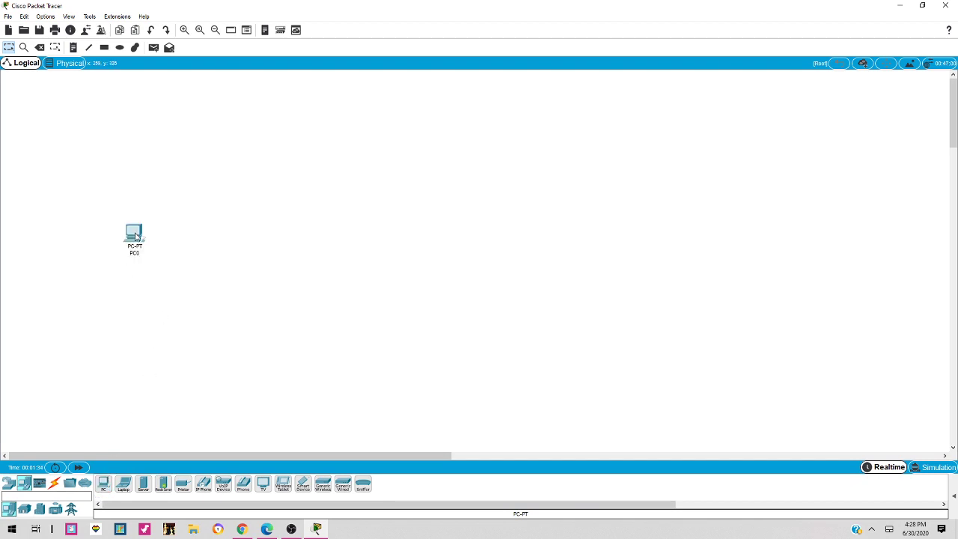
left_click(105, 486)
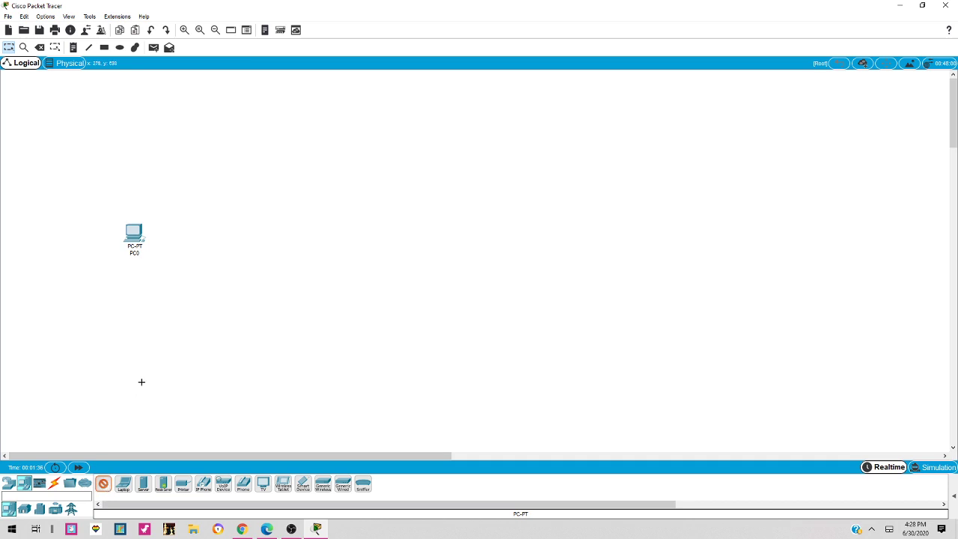
left_click(132, 291)
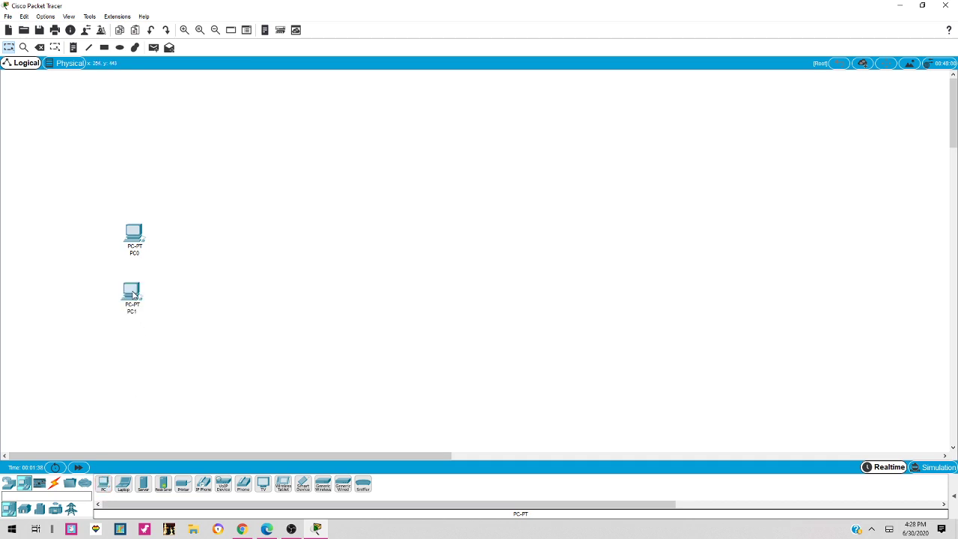
- Place a third PC below the other two and delete it again
left_click(105, 485)
left_click(130, 352)
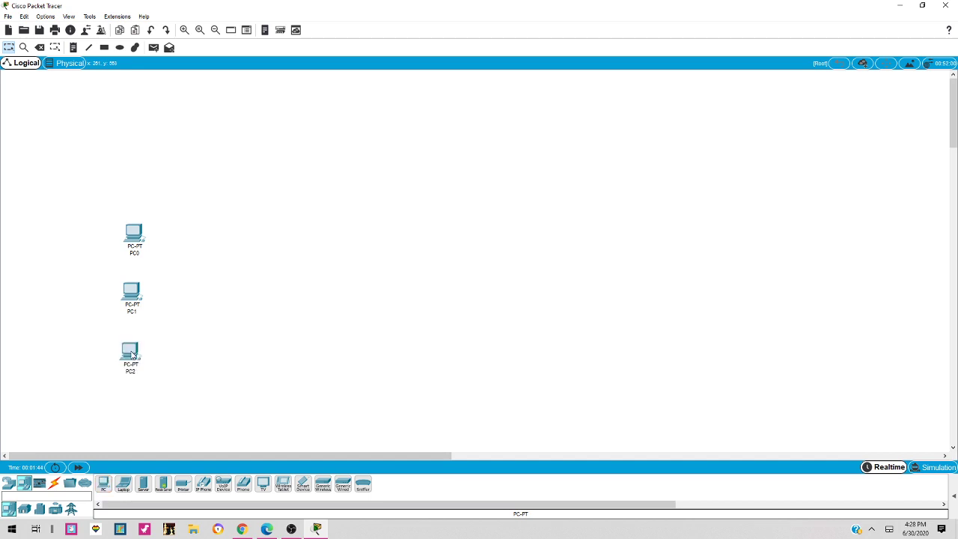
left_click(40, 47)
left_click(130, 352)
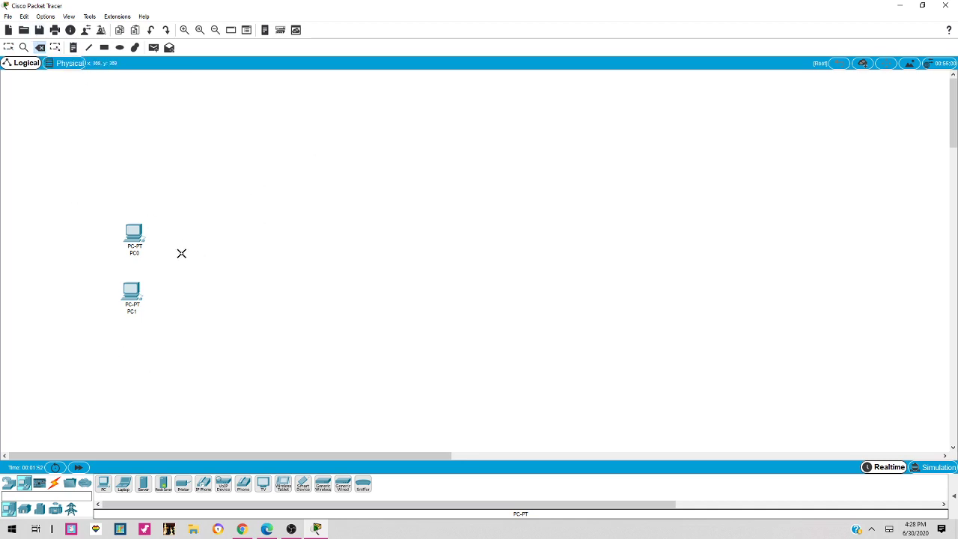
key("Escape")
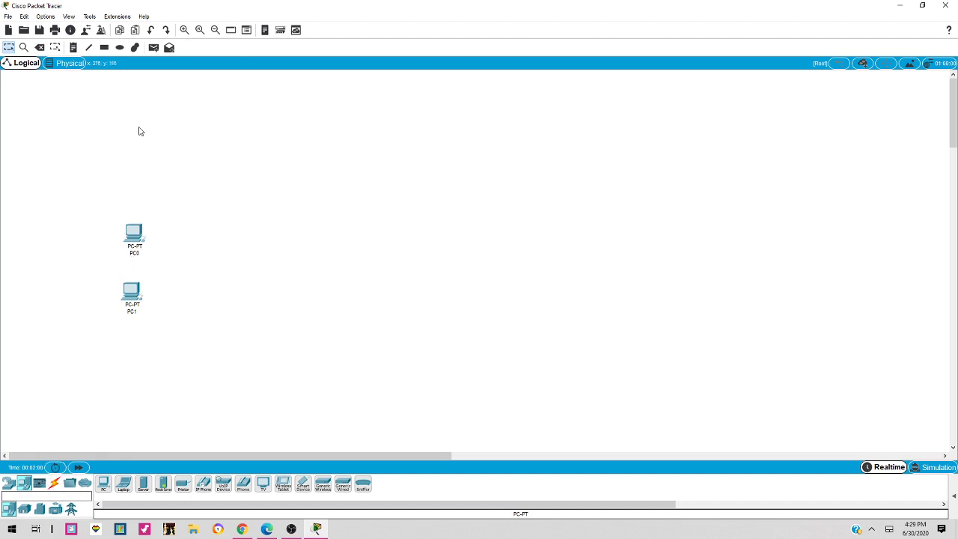
- Connect PC0 FastEthernet0 to PC1 FastEthernet0 with a copper cross-over cable and move PC0 slightly farther up from PC1
left_click(54, 483)
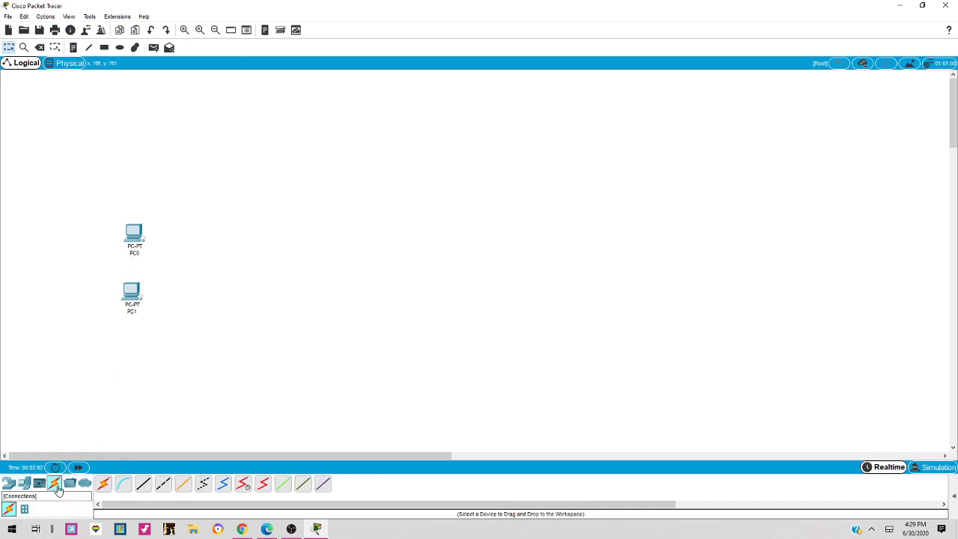
left_click(165, 488)
left_click(132, 235)
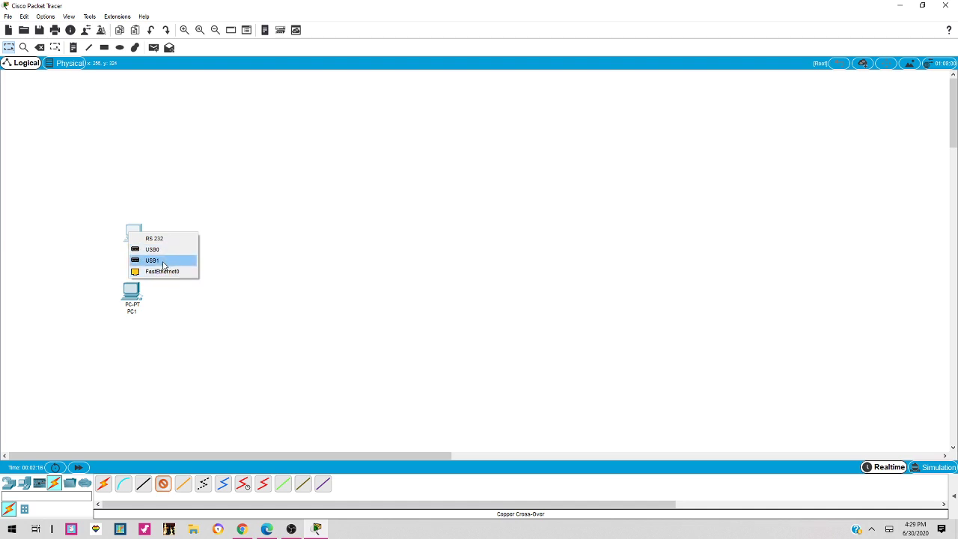
left_click(162, 271)
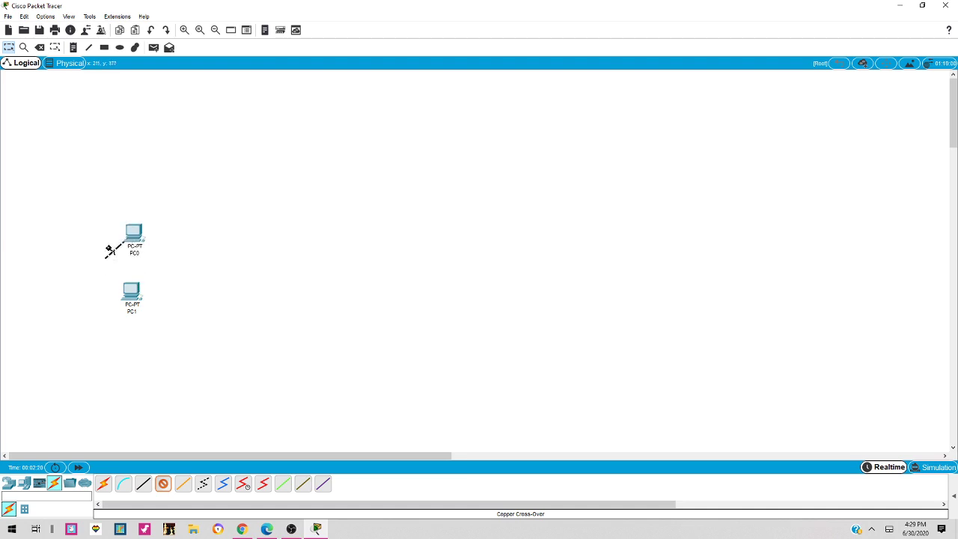
left_click(134, 288)
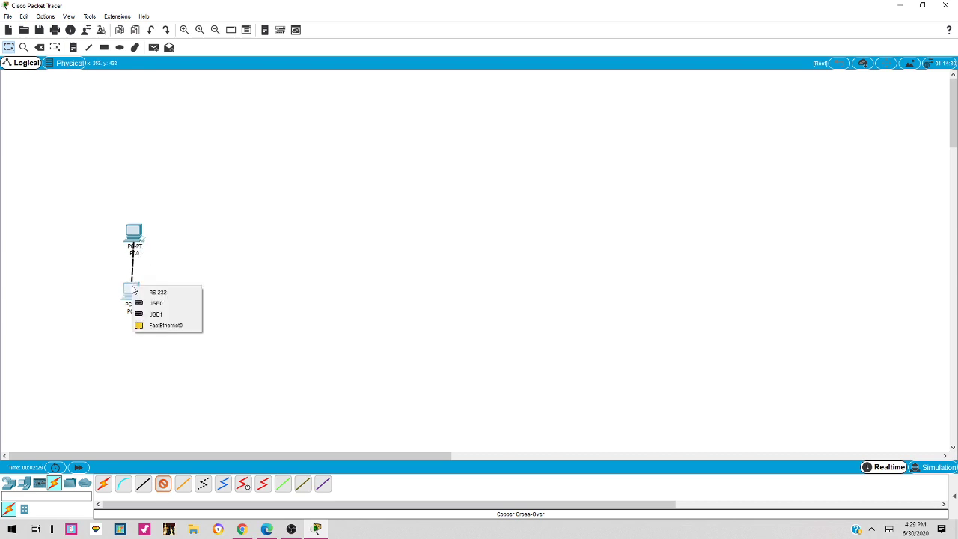
left_click(162, 326)
left_click_drag(132, 239, 129, 214)
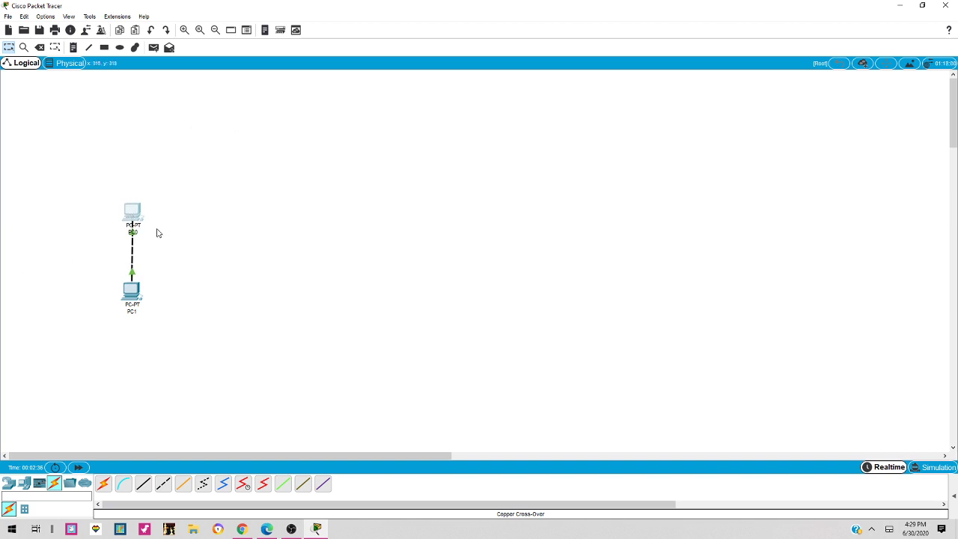
- Give PC0 the static IP address 192.168.1.2 with subnet mask 255.255.255.0 and close its window
left_click(133, 213)
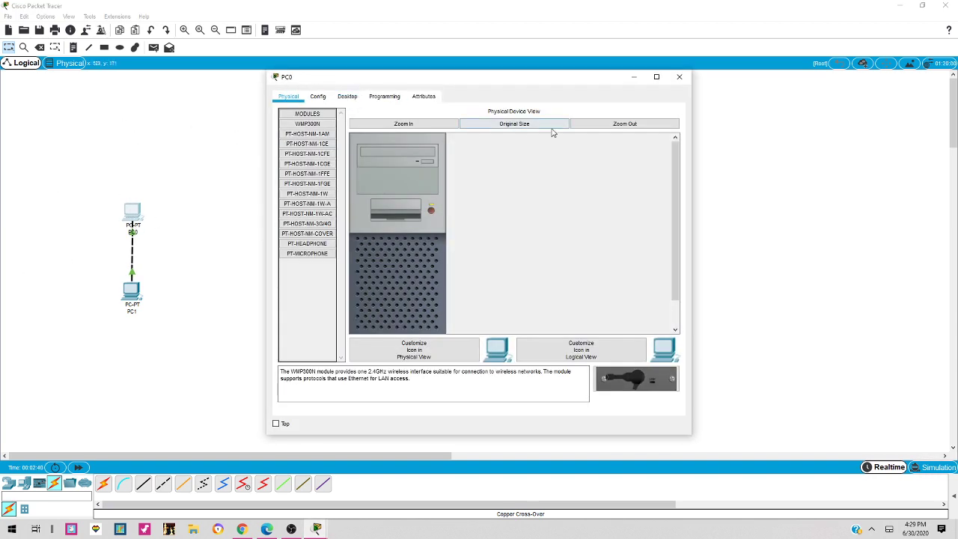
left_click(349, 97)
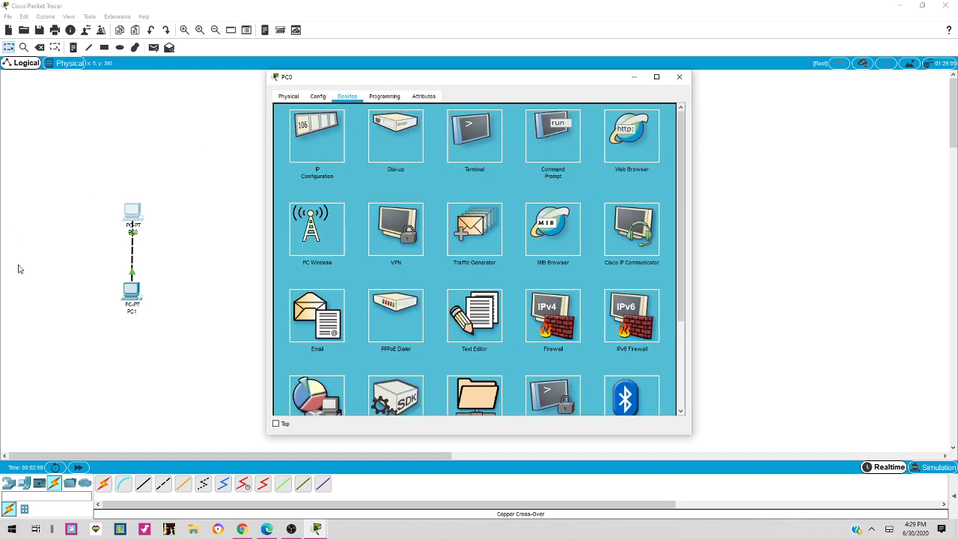
left_click(329, 144)
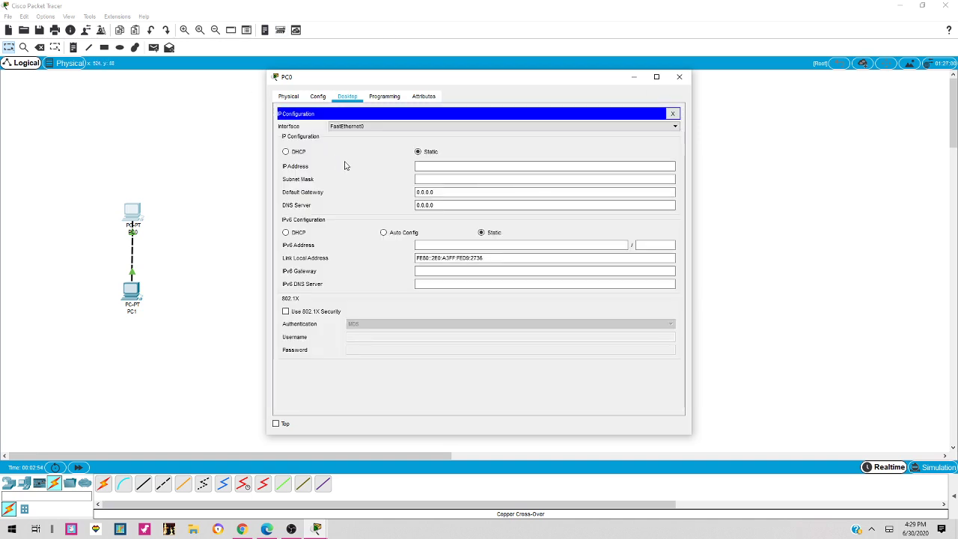
left_click(427, 166)
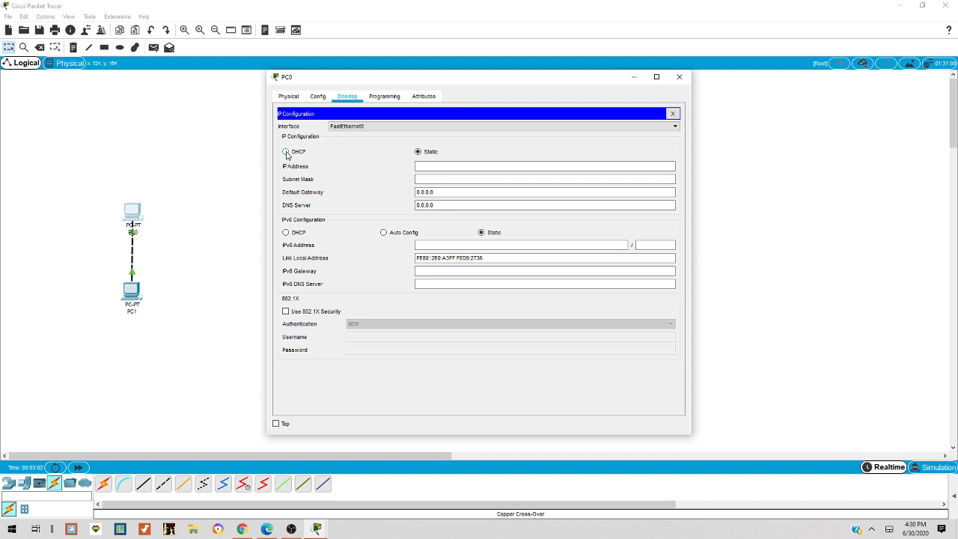
left_click(458, 169)
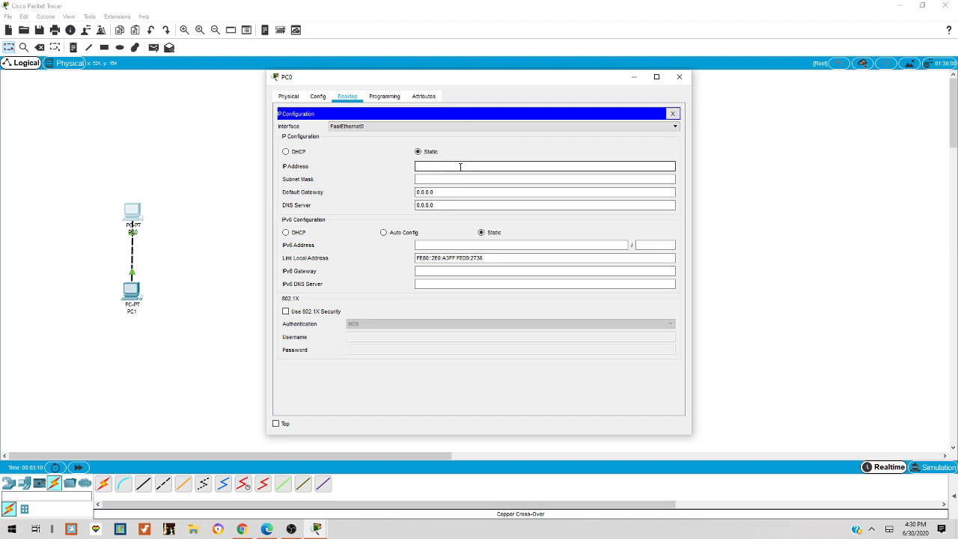
type("192.168.1.2")
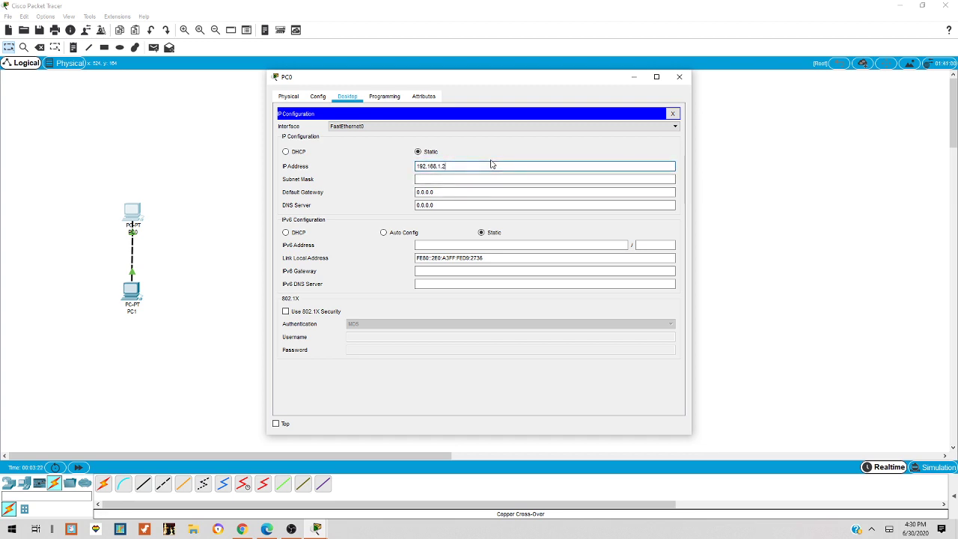
key("Tab")
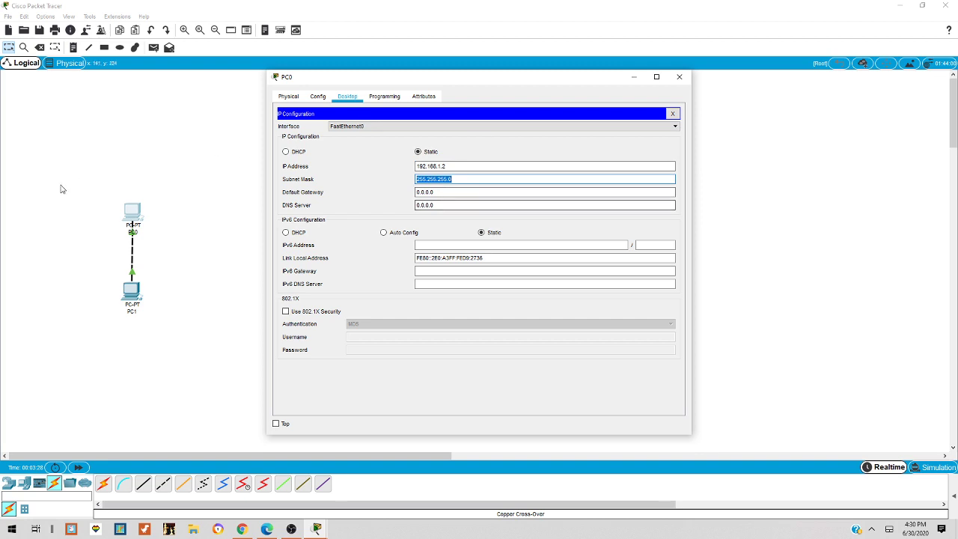
left_click(679, 77)
- Give PC1 the static IP address 192.168.1.3 with subnet mask 255.255.255.0 and close its window
left_click(132, 293)
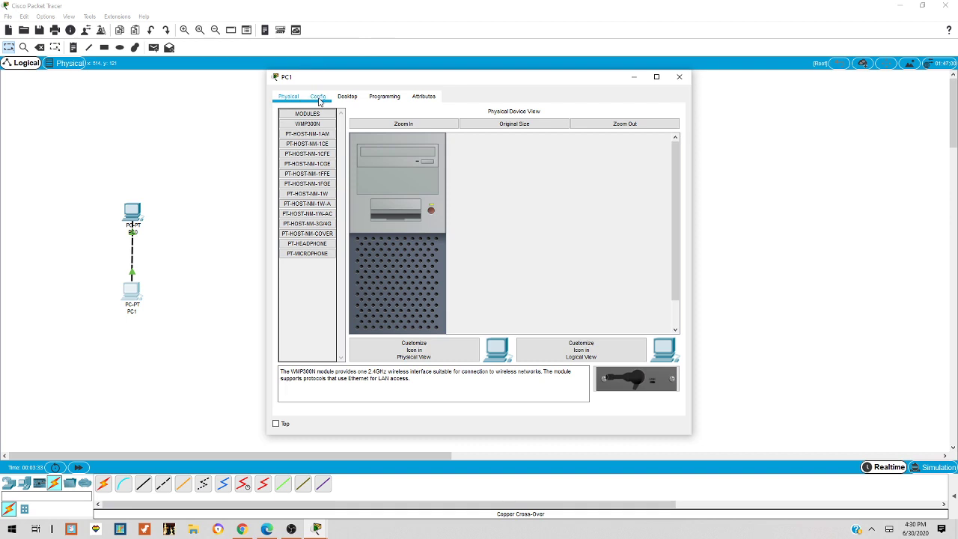
left_click(347, 97)
left_click(332, 134)
left_click(469, 169)
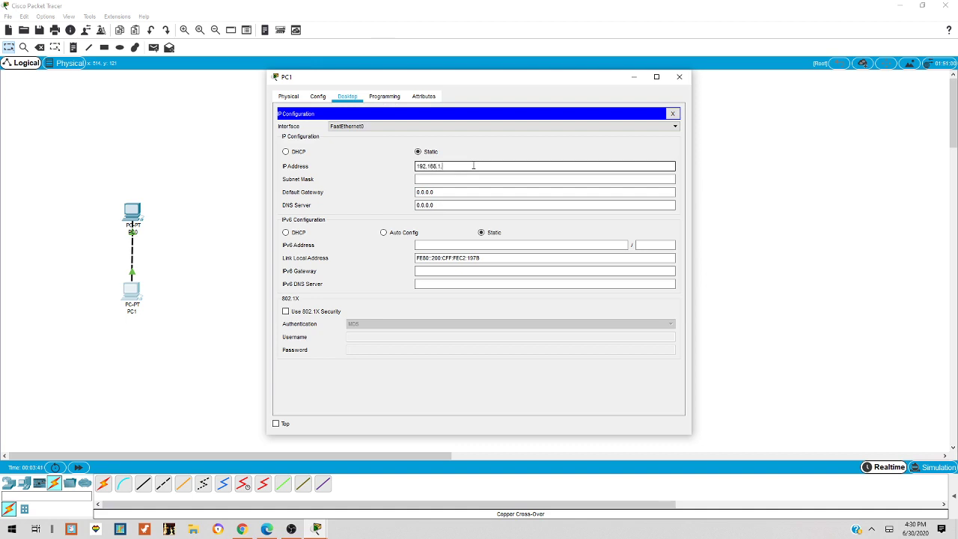
type("192.168.1.3")
key("Tab")
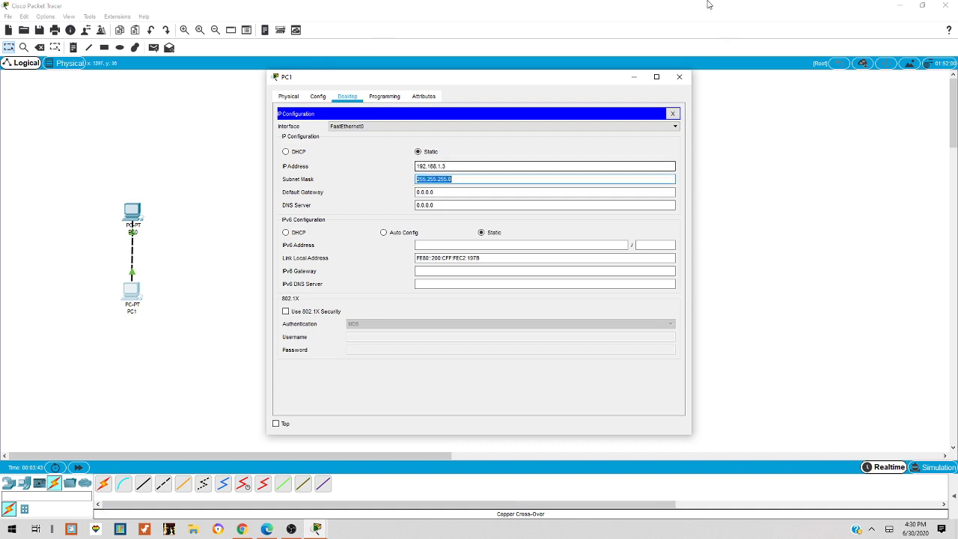
left_click(679, 77)
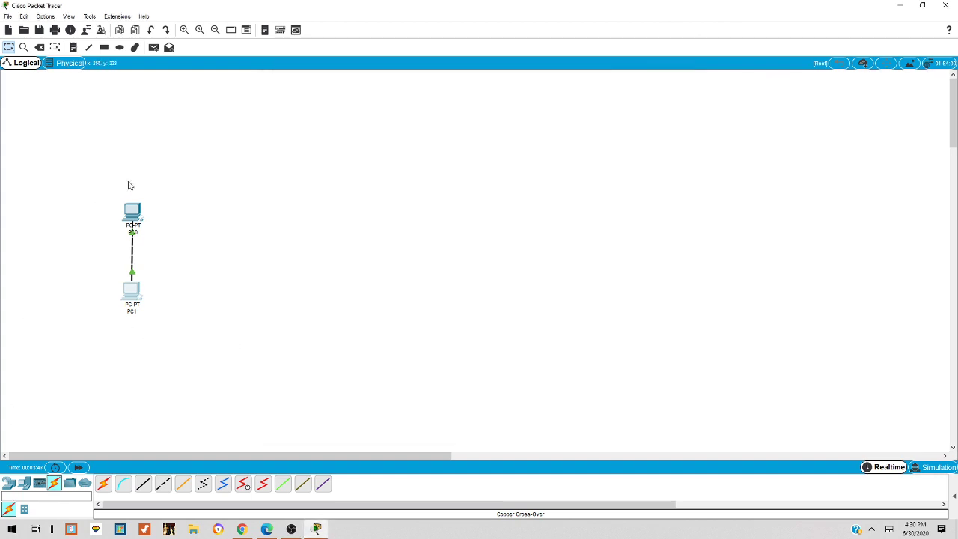
- Ping 192.168.1.3 from PC0's command prompt, then close the PC0 window
left_click(133, 213)
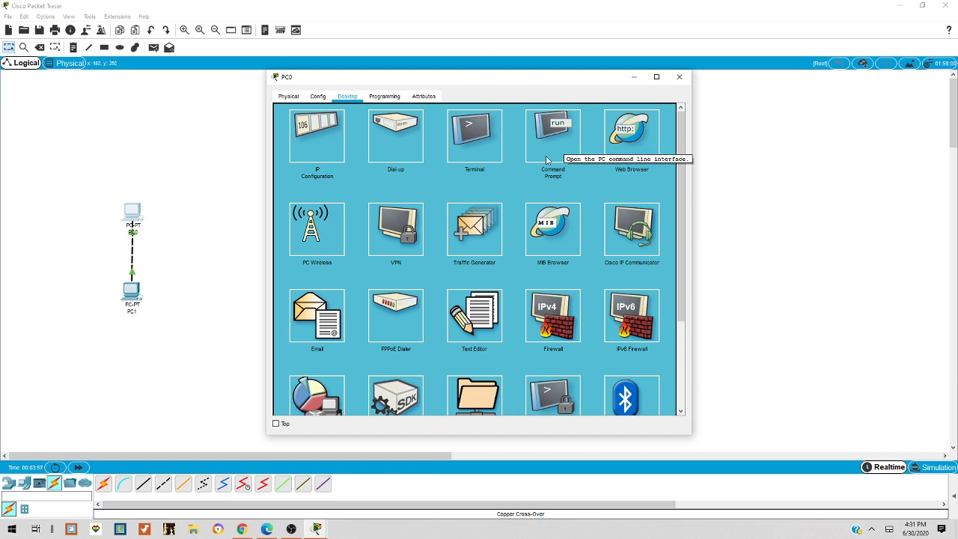
left_click(570, 157)
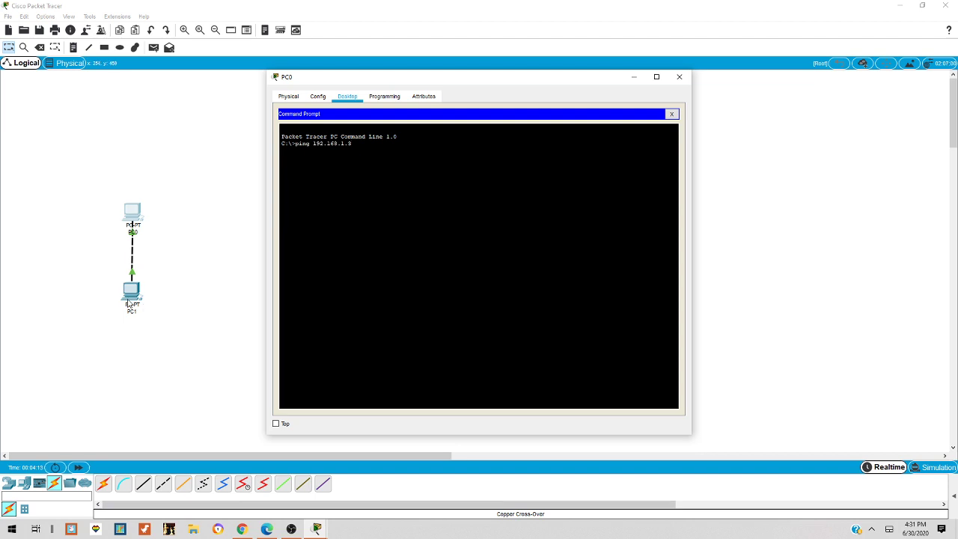
key("Return")
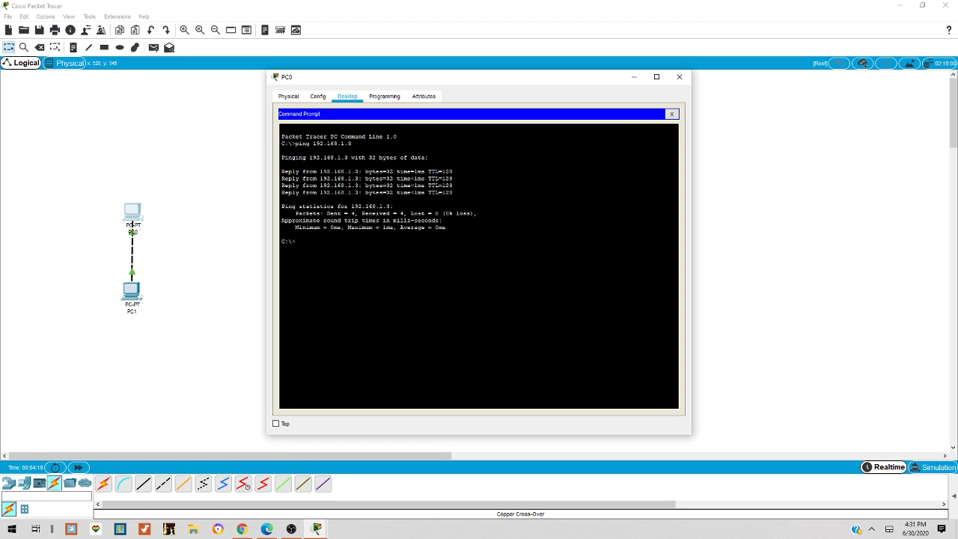
left_click(678, 84)
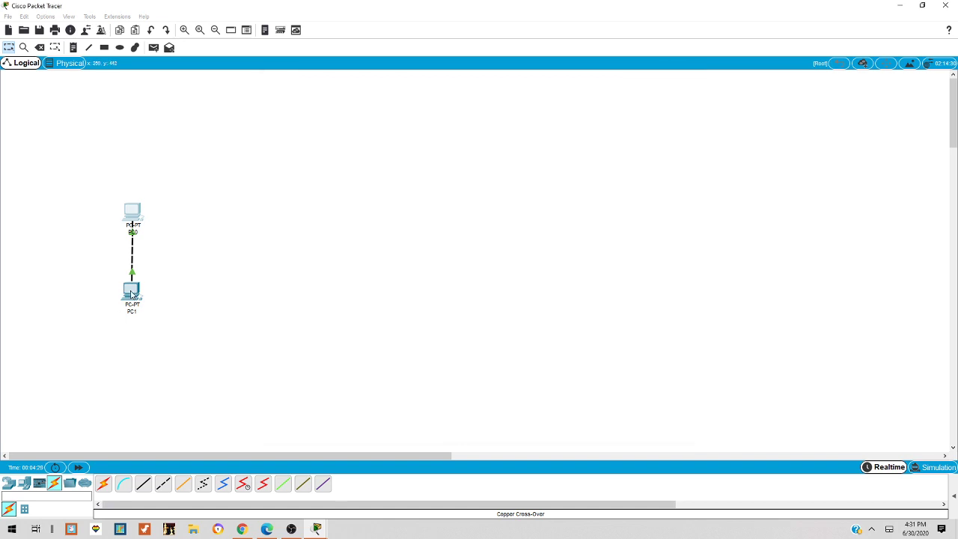
- Ping 192.168.1.2 from PC1's command prompt, then close the PC1 window
left_click(131, 294)
left_click(554, 146)
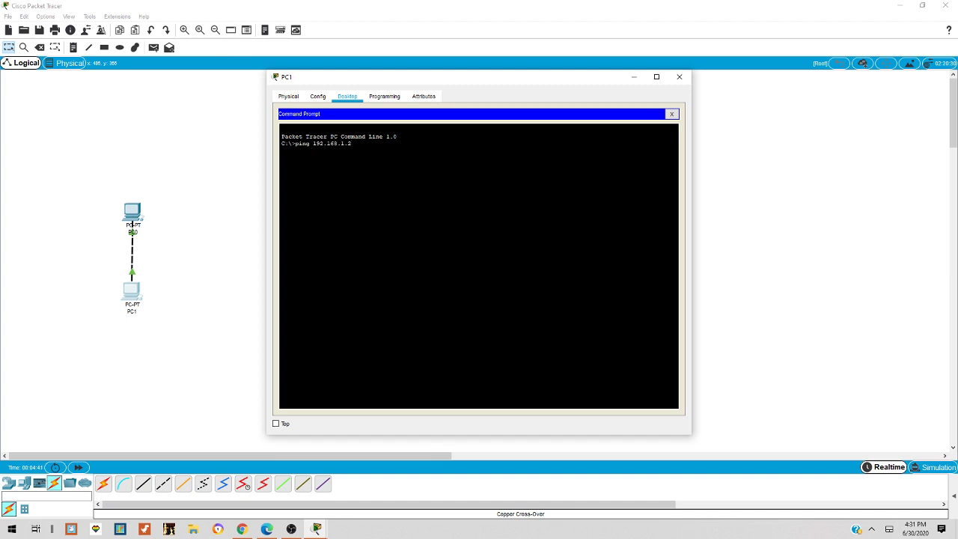
key("Return")
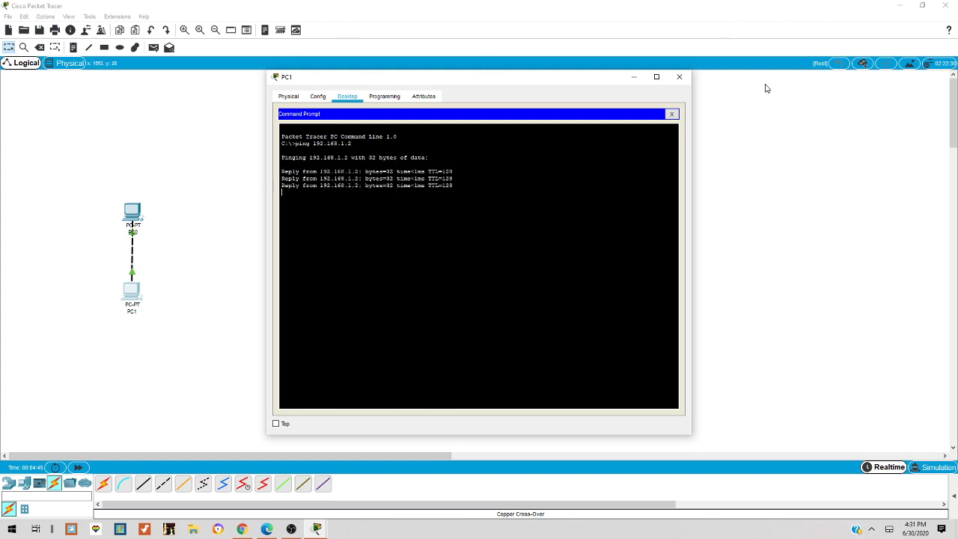
left_click(682, 80)
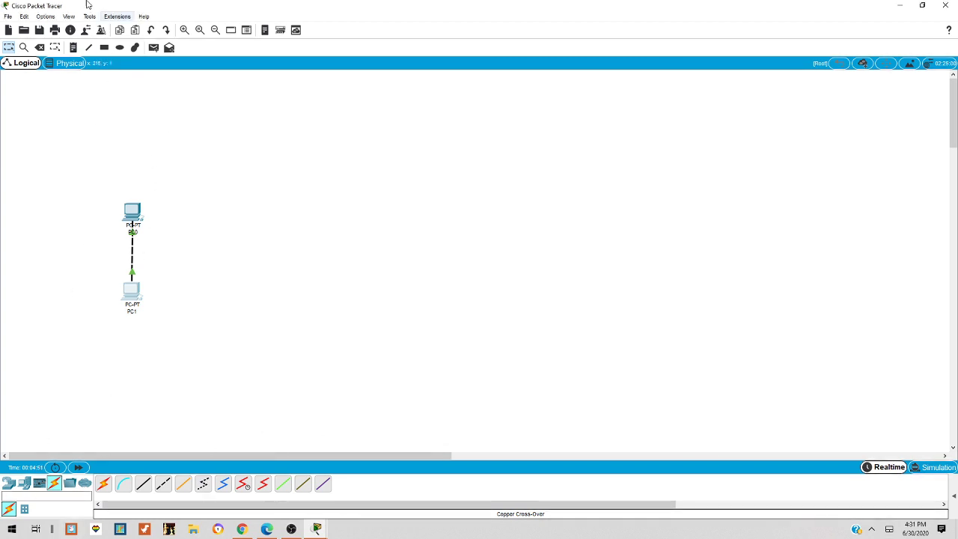
- Delete the cross-over cable between PC0 and PC1, keeping both PCs
left_click(40, 47)
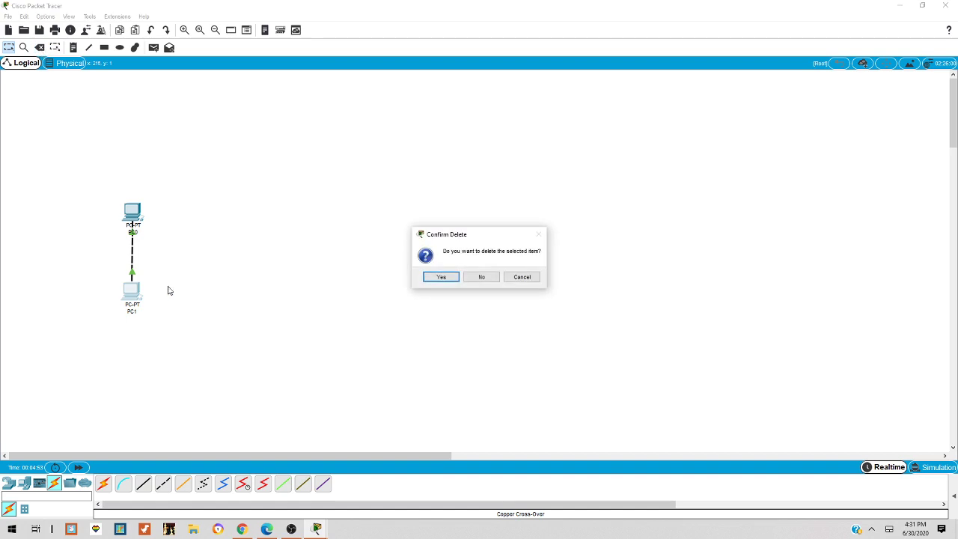
left_click(481, 277)
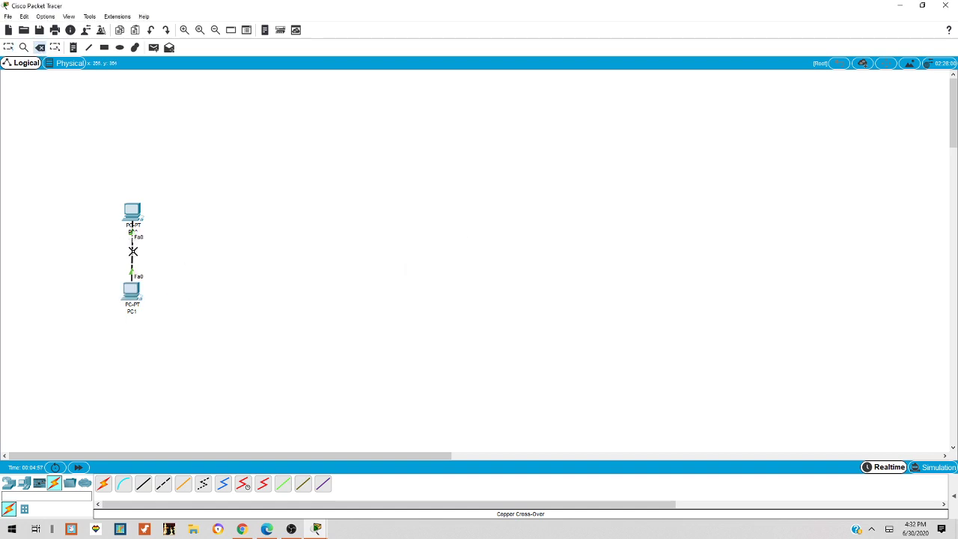
left_click(132, 251)
key("Escape")
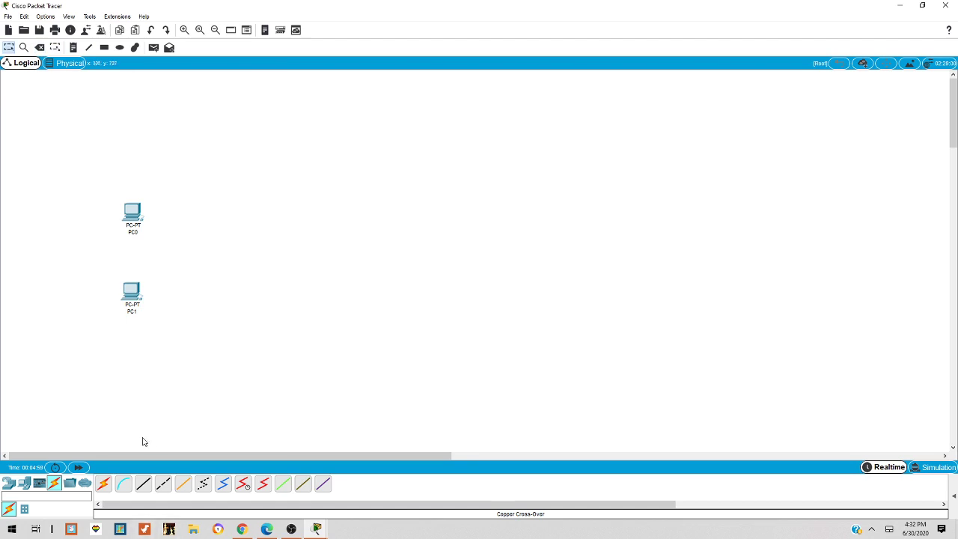
- Add a third PC below PC1 and nudge PC1 slightly to even out the column
left_click(24, 483)
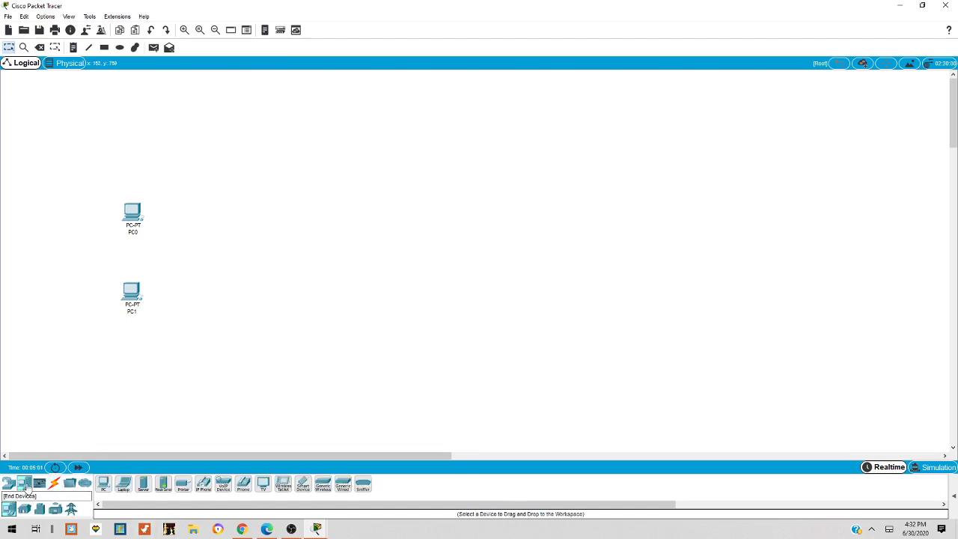
left_click(103, 484)
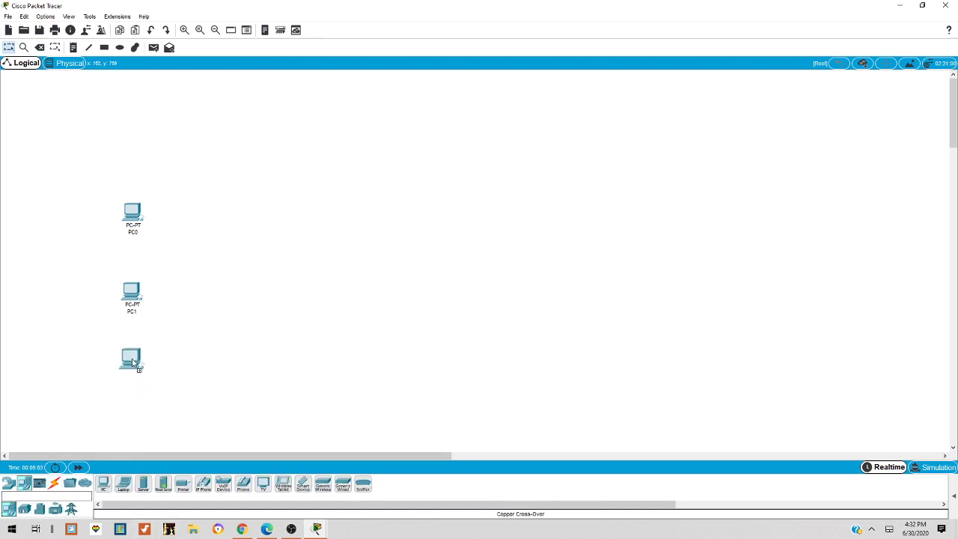
left_click(133, 362)
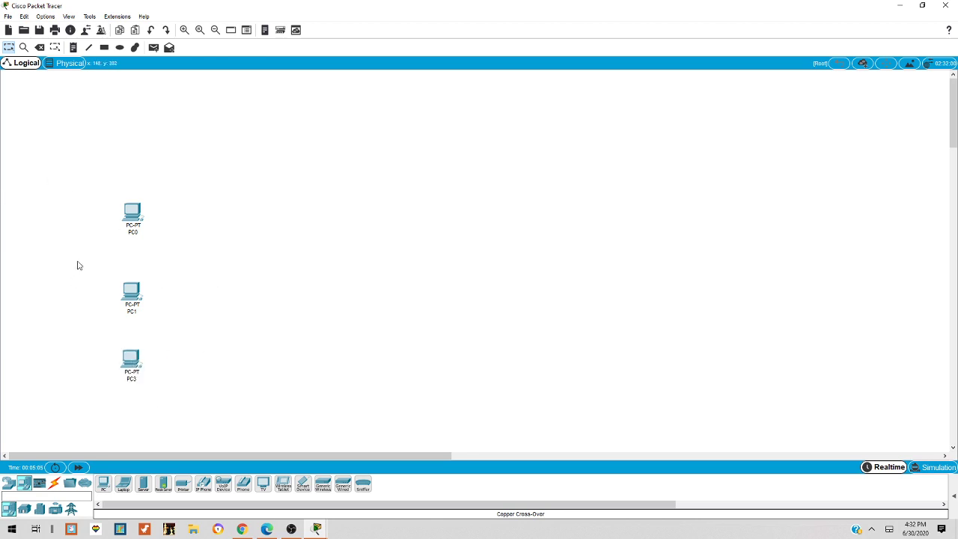
left_click_drag(129, 295, 130, 298)
- Place a 2960 switch to the right of the PCs, level with PC1
left_click(9, 483)
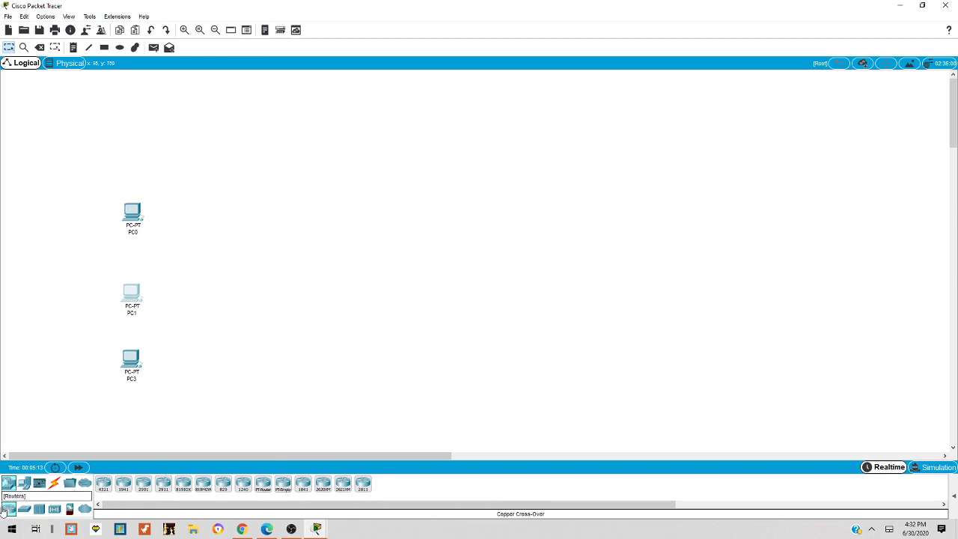
left_click(25, 511)
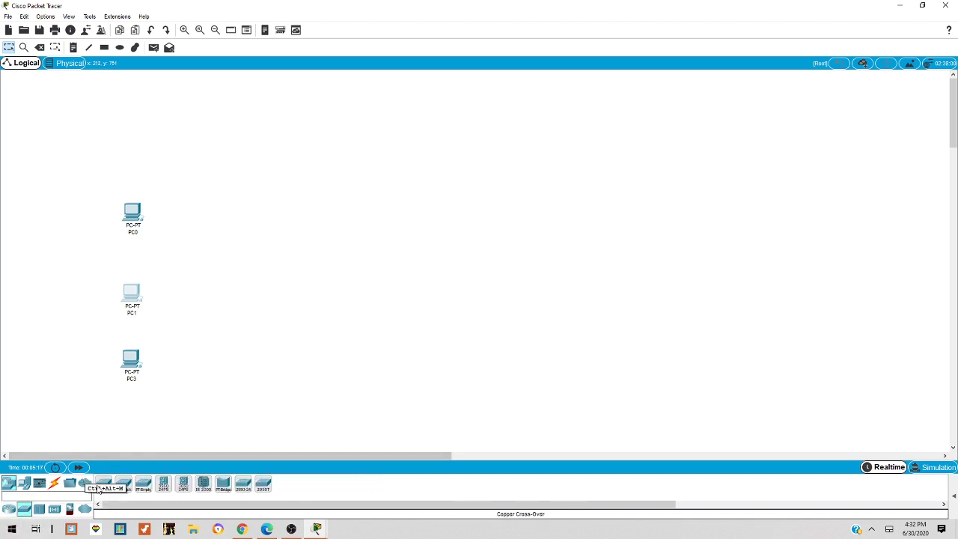
left_click_drag(103, 484, 253, 287)
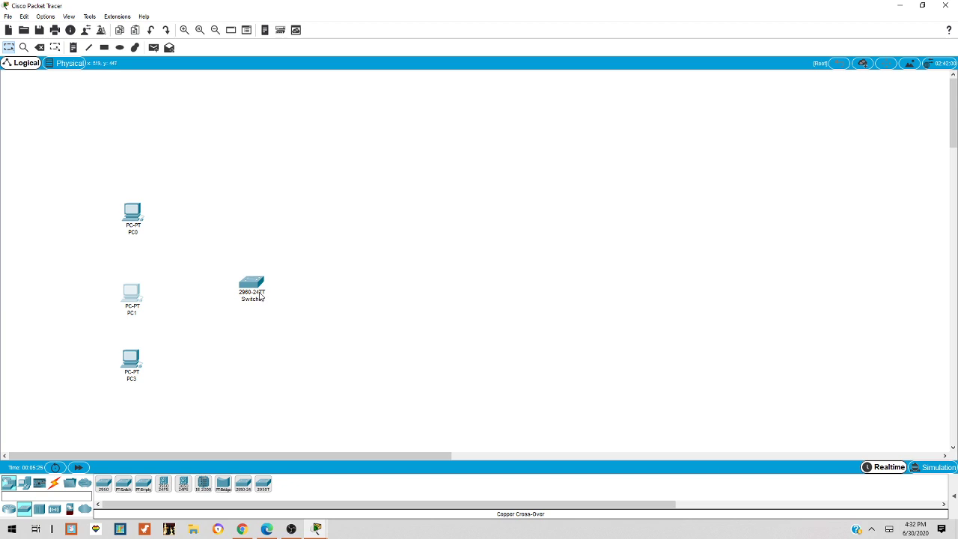
left_click_drag(255, 285, 260, 286)
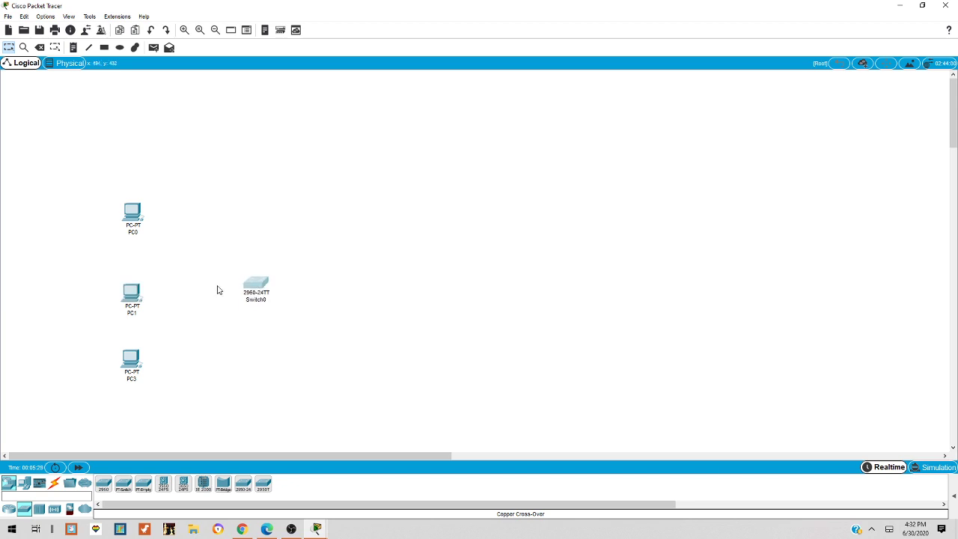
- Connect PC3's FastEthernet0 port to a FastEthernet port of the switch with a copper straight-through cable
left_click(56, 484)
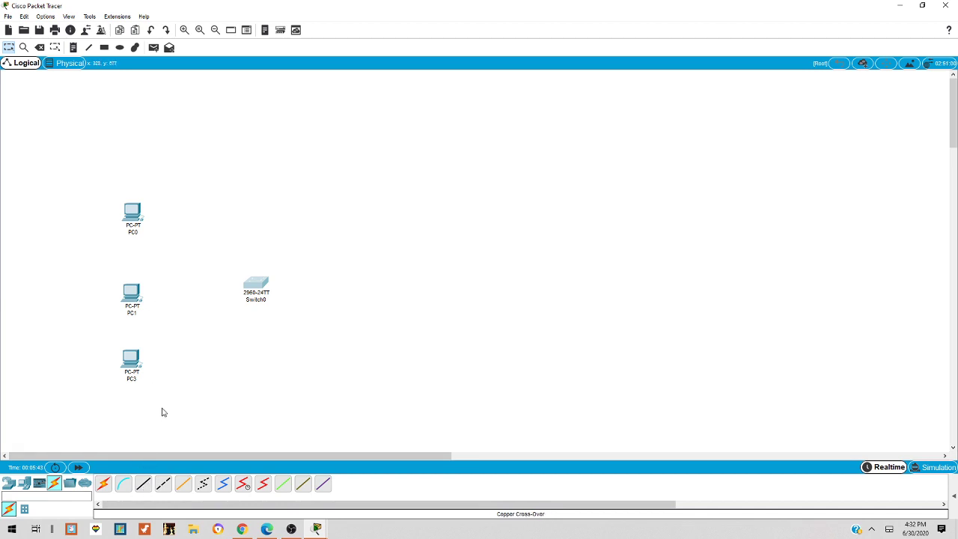
left_click(145, 487)
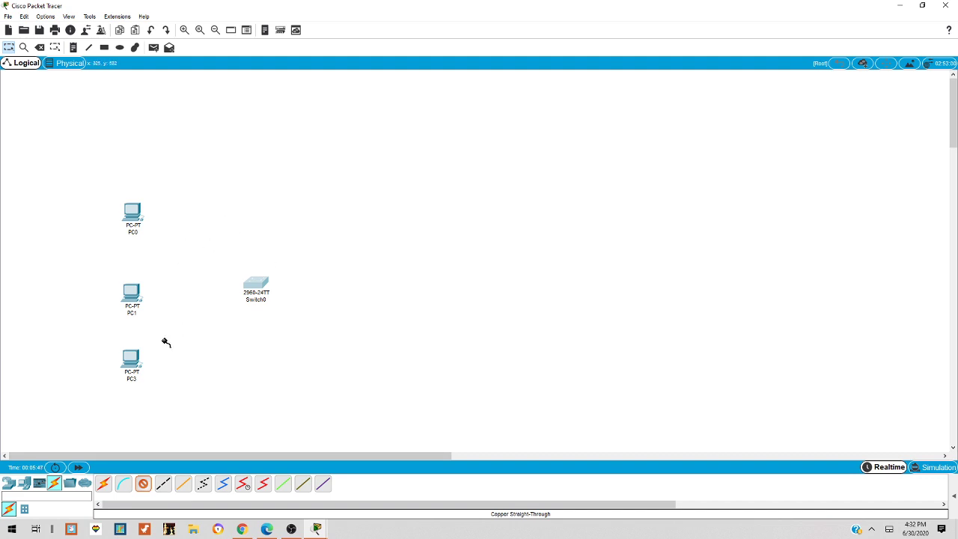
left_click(131, 366)
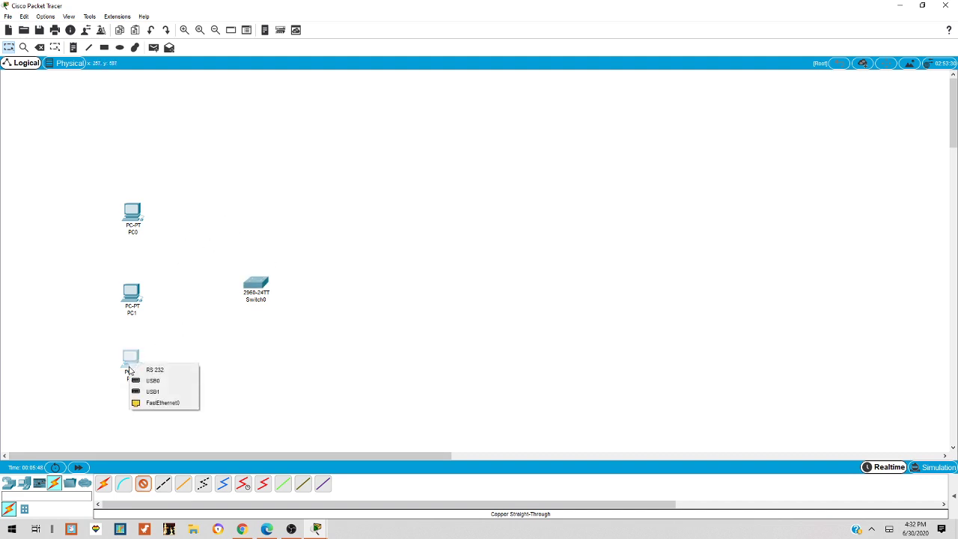
left_click(159, 404)
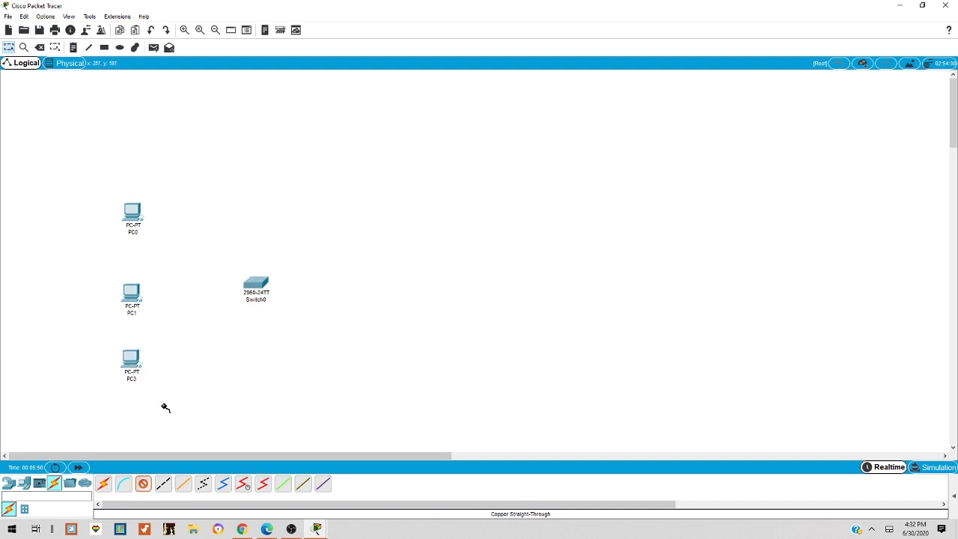
left_click(255, 288)
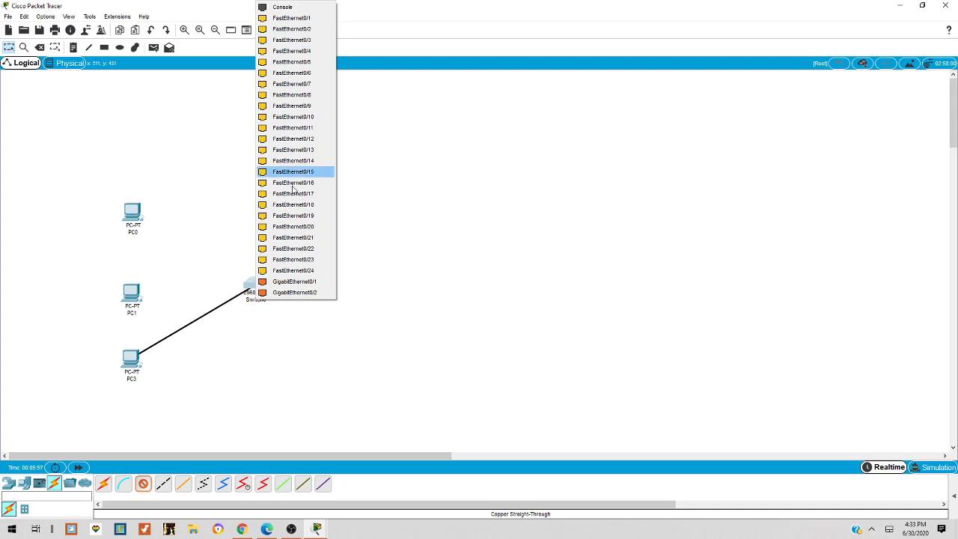
left_click(304, 24)
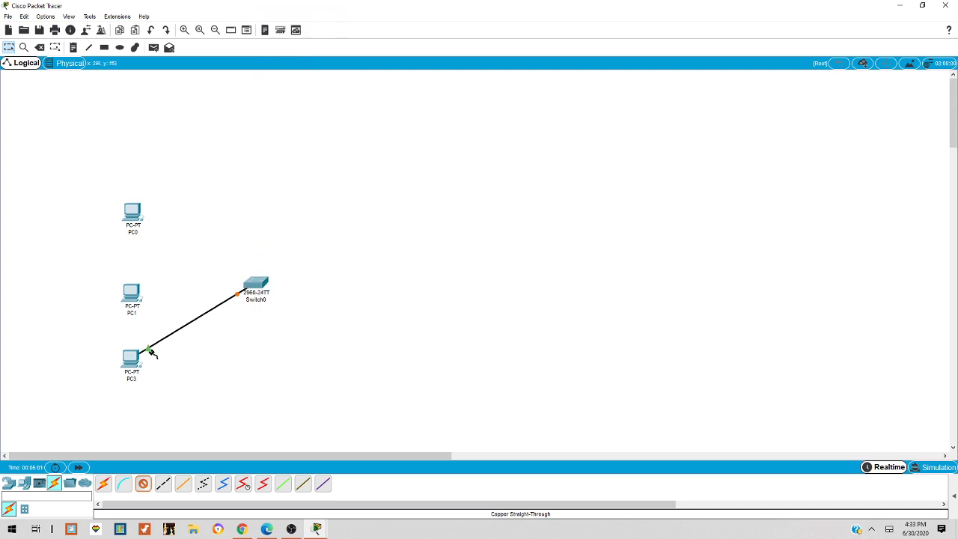
- Connect PC1 and PC0 to free FastEthernet ports of the switch with copper straight-through cables
left_click(133, 294)
left_click(163, 332)
left_click(255, 283)
left_click(291, 18)
left_click(132, 215)
left_click(162, 252)
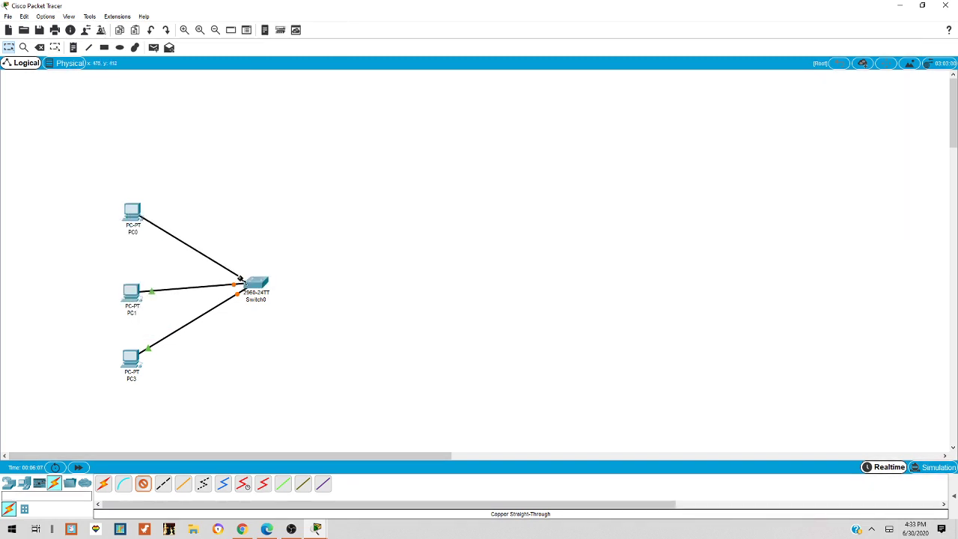
left_click(255, 283)
left_click(290, 21)
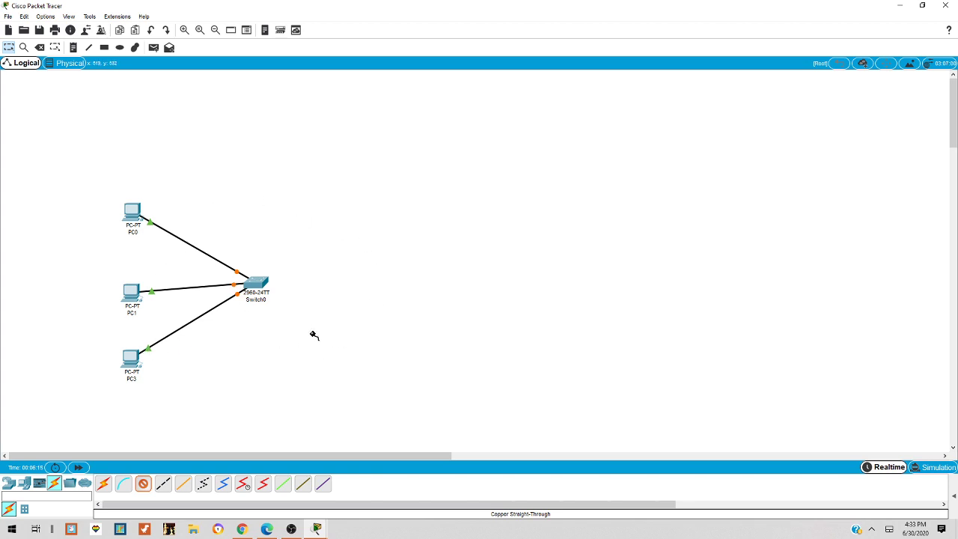
key("Escape")
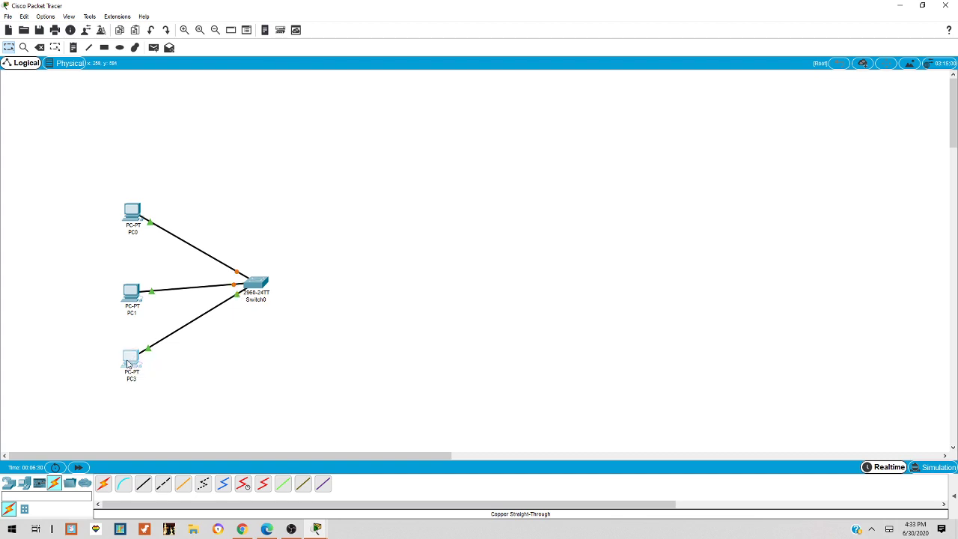
- Give PC3 the static IP address 192.168.1.4 with subnet mask 255.255.255.0 and close its window
left_click(131, 365)
left_click(346, 96)
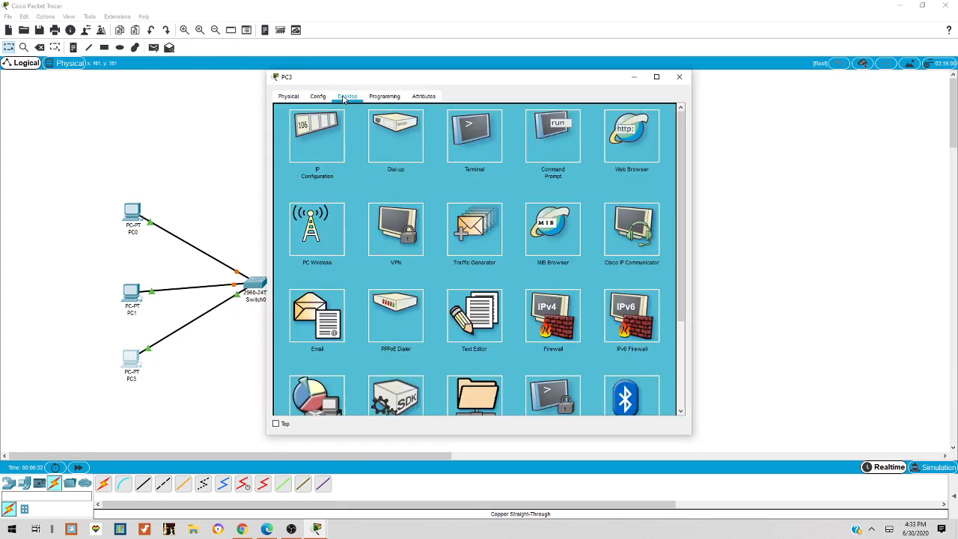
left_click(313, 143)
left_click(486, 166)
type("1")
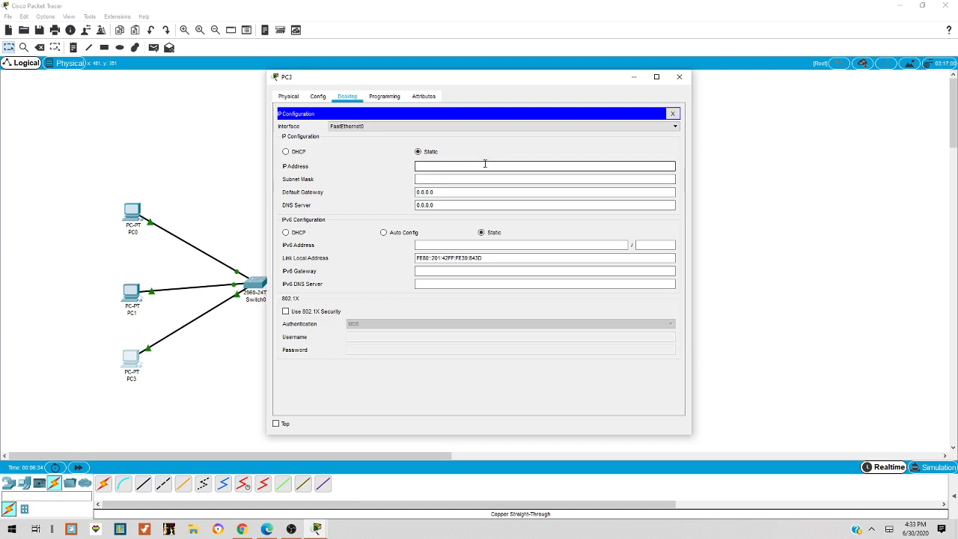
type("92.168.1.4")
key("Tab")
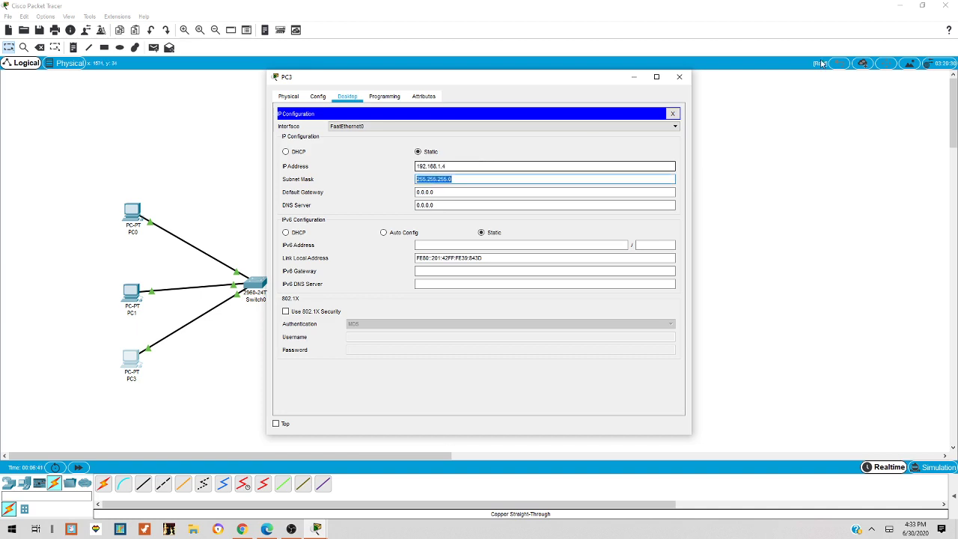
left_click(679, 76)
- Move PC1 slightly up, then add the note 192.168.1.2 beside PC0 and copy its text
left_click_drag(128, 291, 131, 285)
left_click(73, 48)
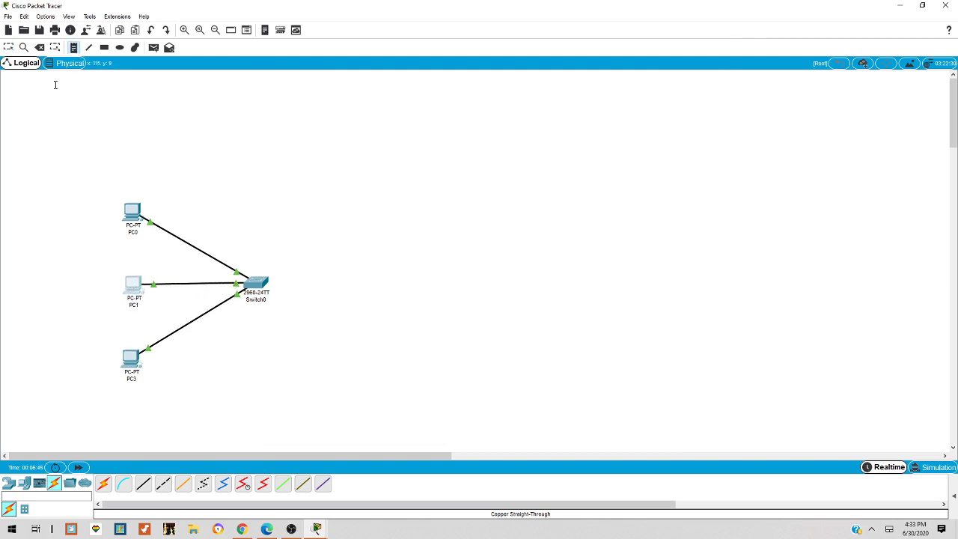
left_click(66, 217)
type("192.168")
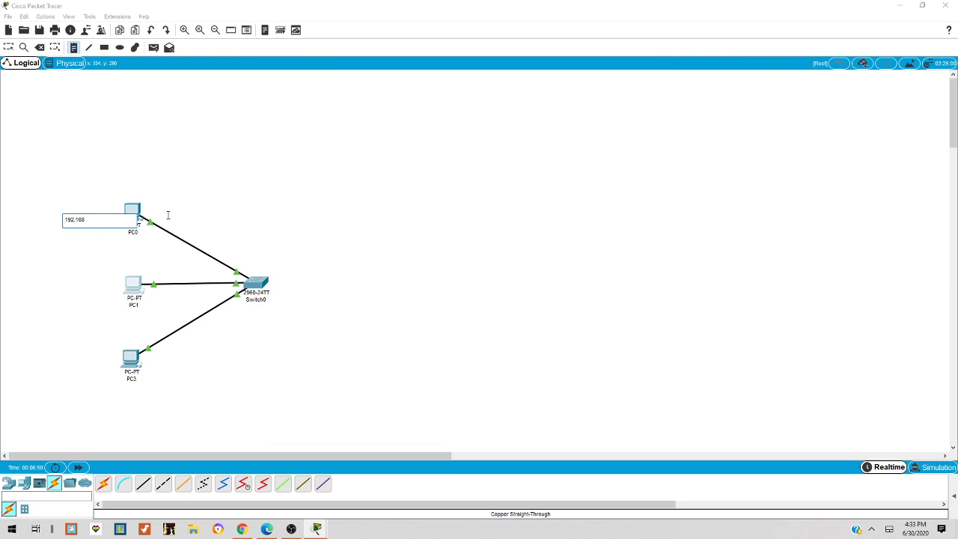
type(".1.2")
key("ctrl+a")
key("ctrl+c")
left_click(78, 269)
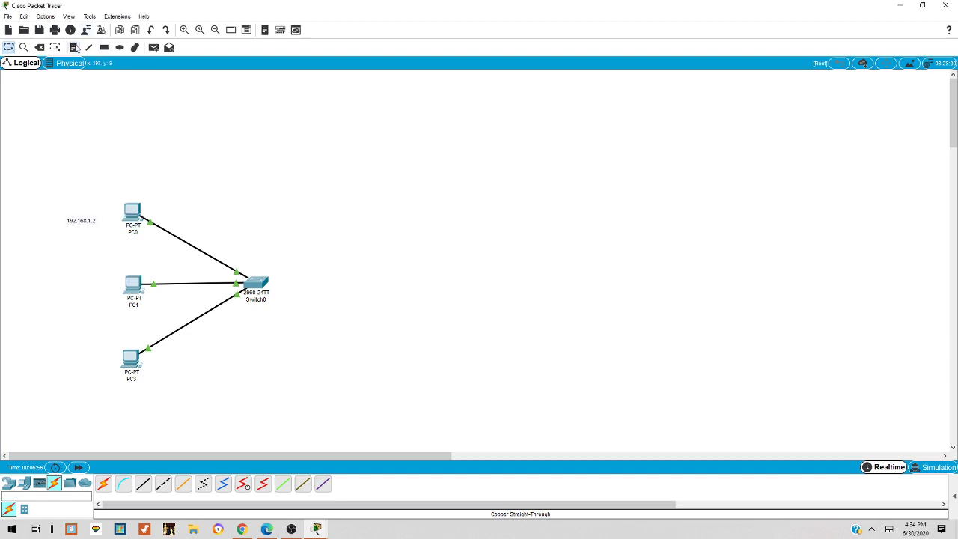
- Add a note reading 192.168.1.3 beside PC1, reusing the copied address text
left_click(73, 280)
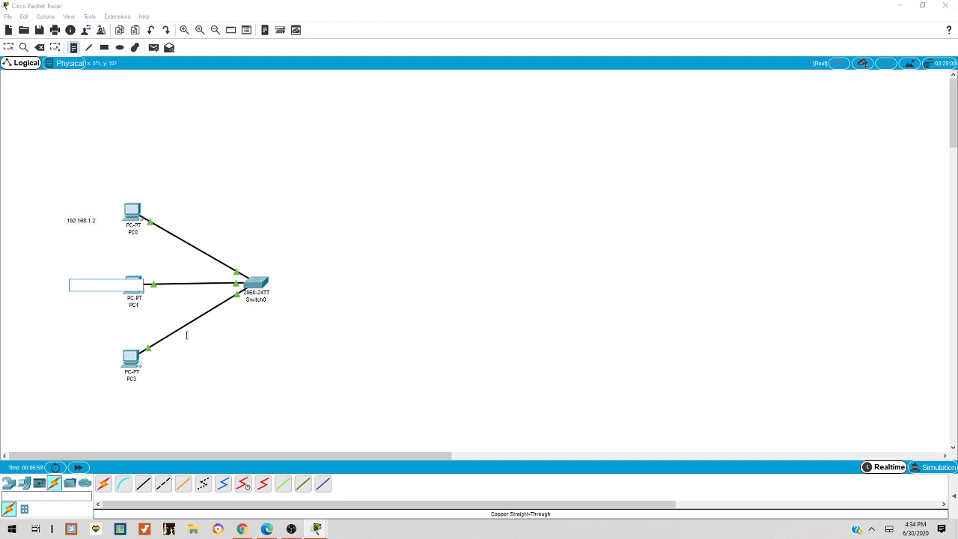
key("ctrl+v")
key("BackSpace")
left_click(80, 356)
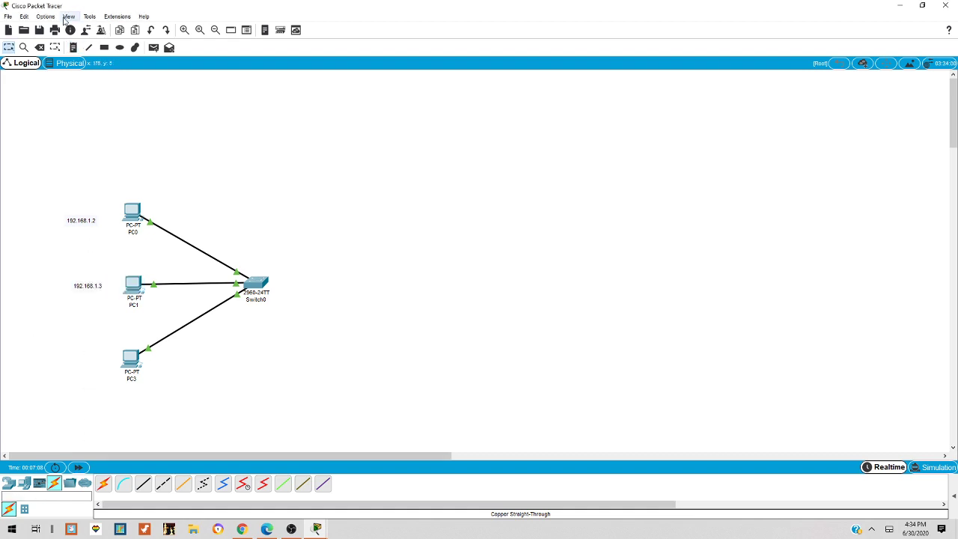
- Add a note reading 192.168.1.4 beside PC3, reusing the copied address text
left_click(79, 362)
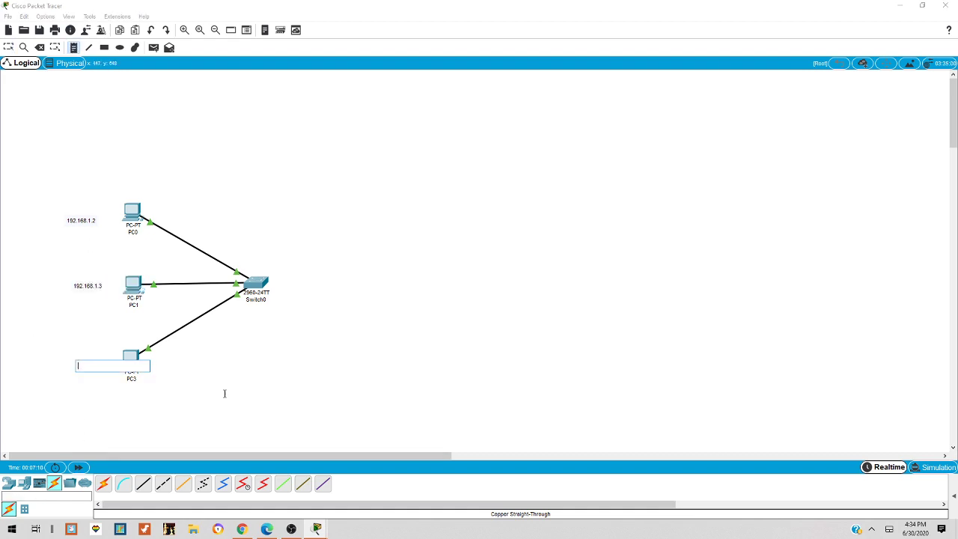
key("ctrl+v")
key("BackSpace")
key("Escape")
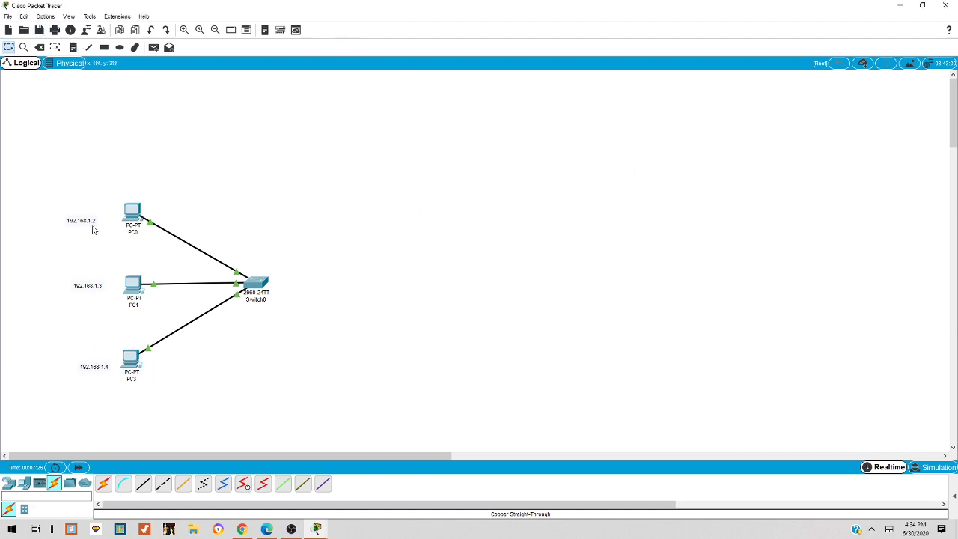
- Reposition the three IP address notes so each sits right beside its PC
left_click_drag(90, 220, 110, 214)
left_click_drag(97, 284, 103, 279)
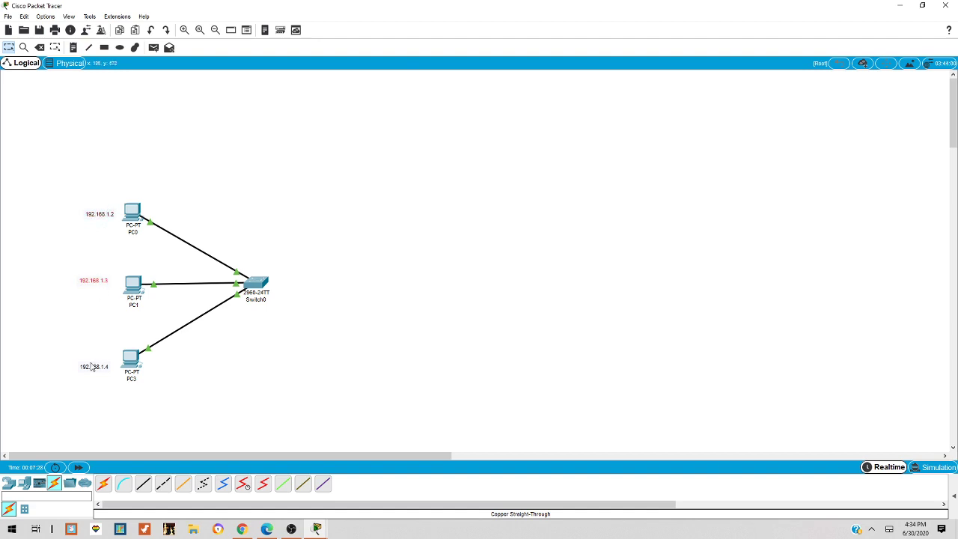
left_click(95, 367)
left_click_drag(95, 367, 95, 358)
- Show the PDU list and send a simple PDU from PC0 to PC3
mouse_move(131, 359)
left_click(954, 498)
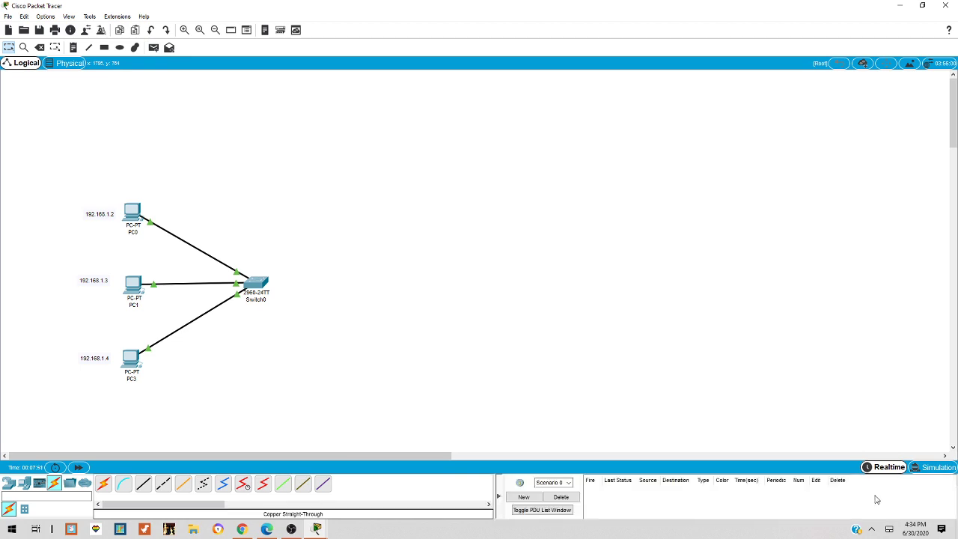
left_click(154, 47)
left_click(133, 212)
left_click(132, 358)
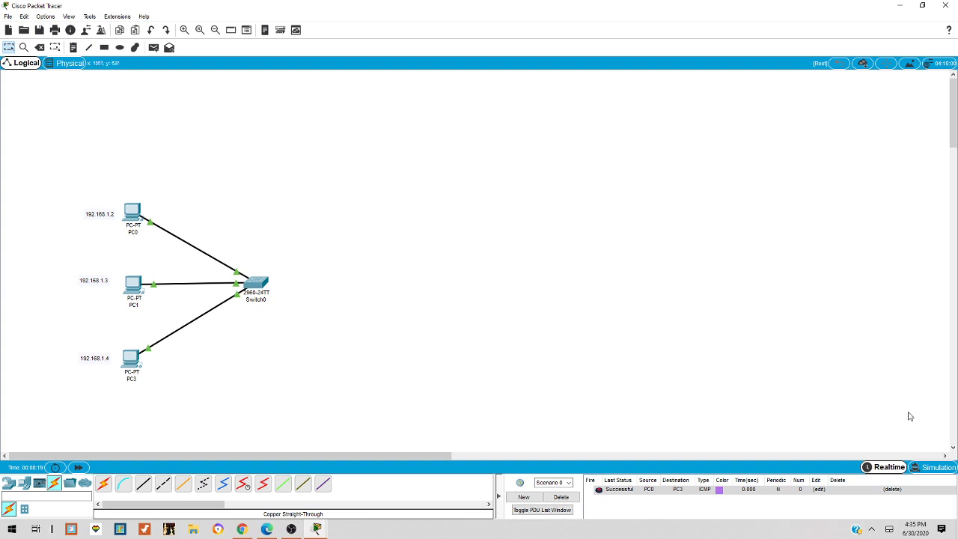
- Play the PC0-to-PC3 message in simulation mode, then delete the scenario
left_click(945, 470)
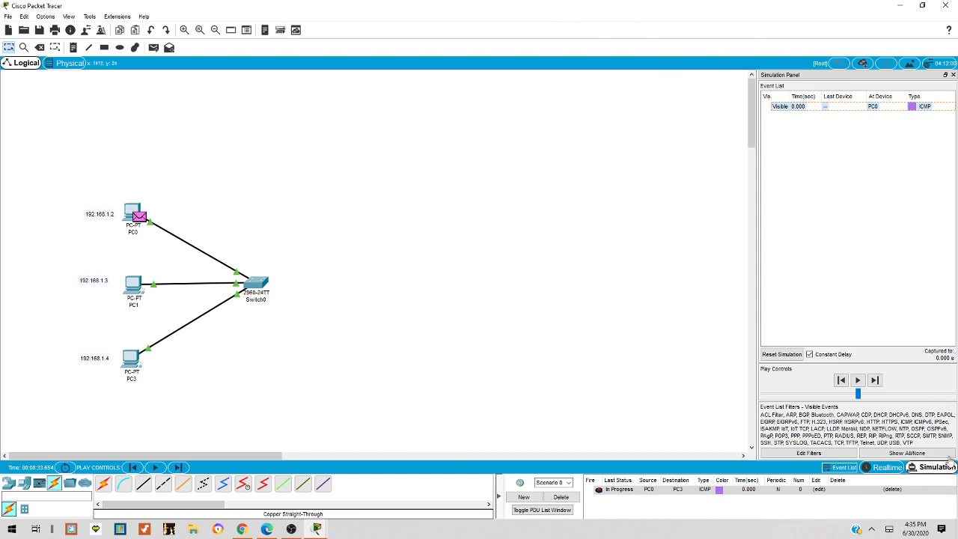
left_click(858, 380)
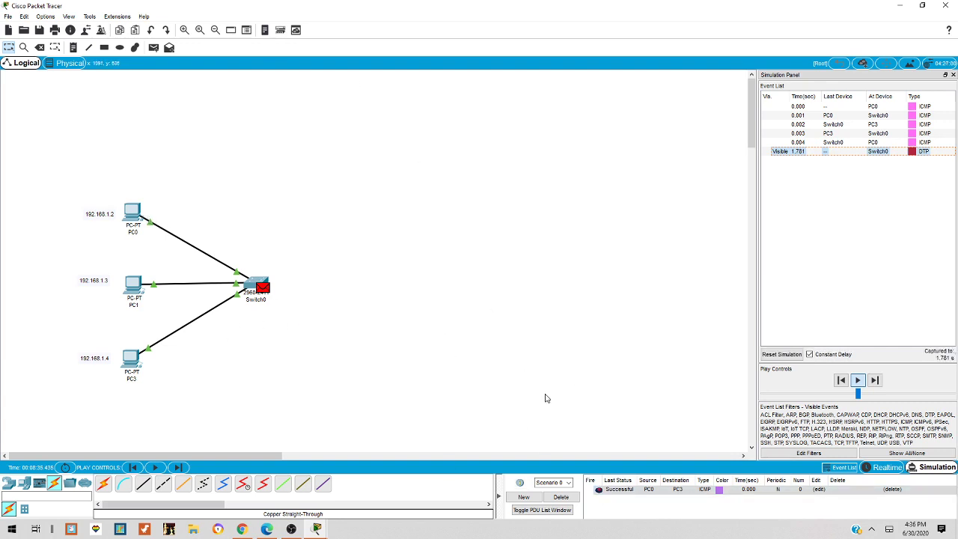
left_click(561, 498)
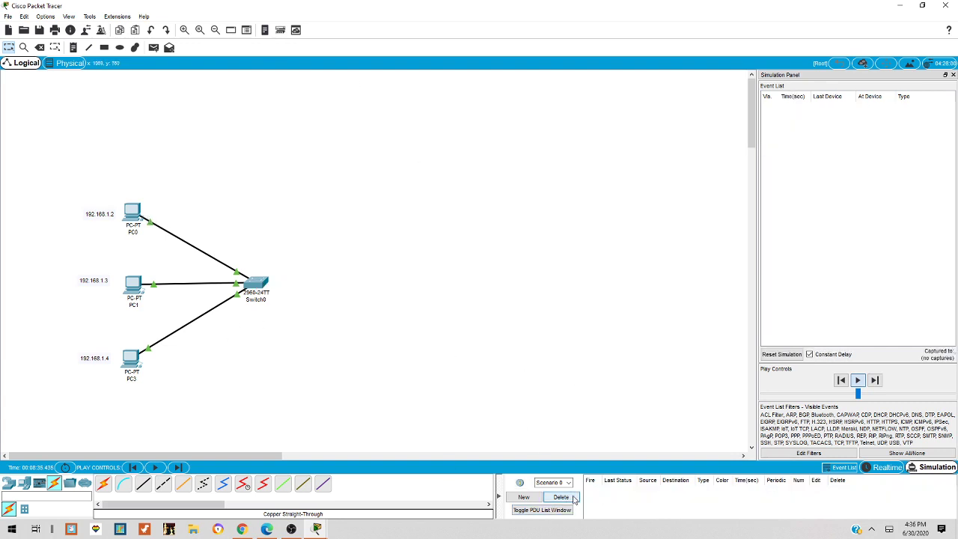
- Return to realtime mode, duplicate the three-PC switch network to its right, and move the copied switch to face the original one
left_click(885, 467)
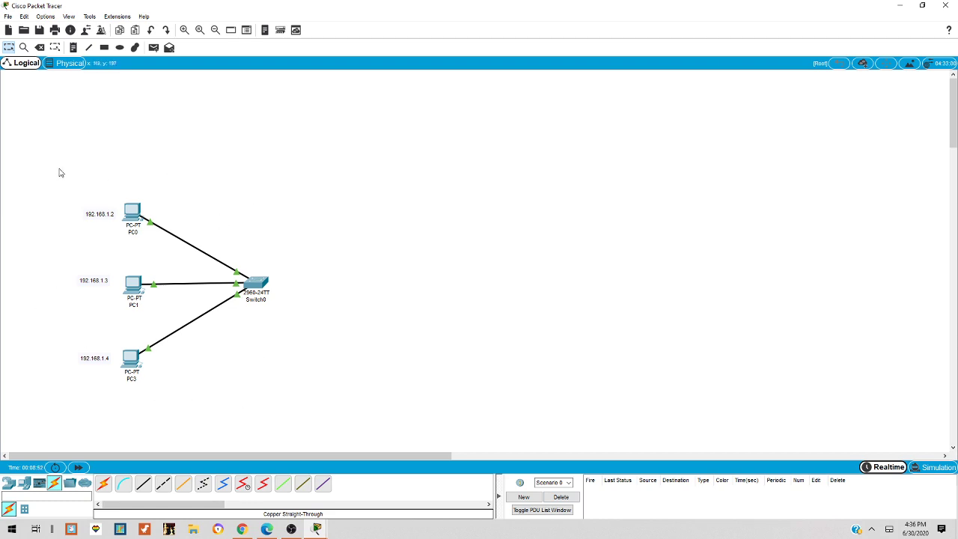
left_click_drag(60, 172, 297, 400)
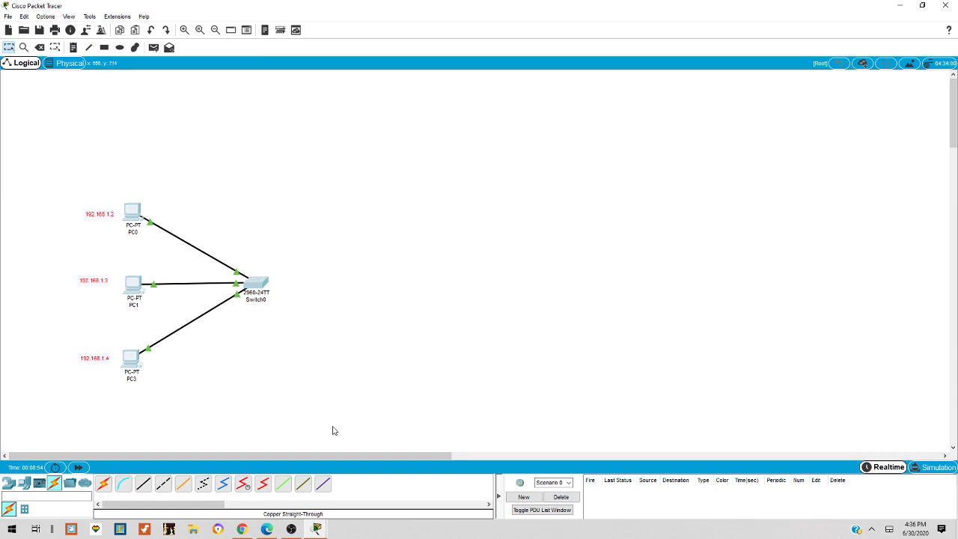
key("ctrl+c")
key("ctrl+v")
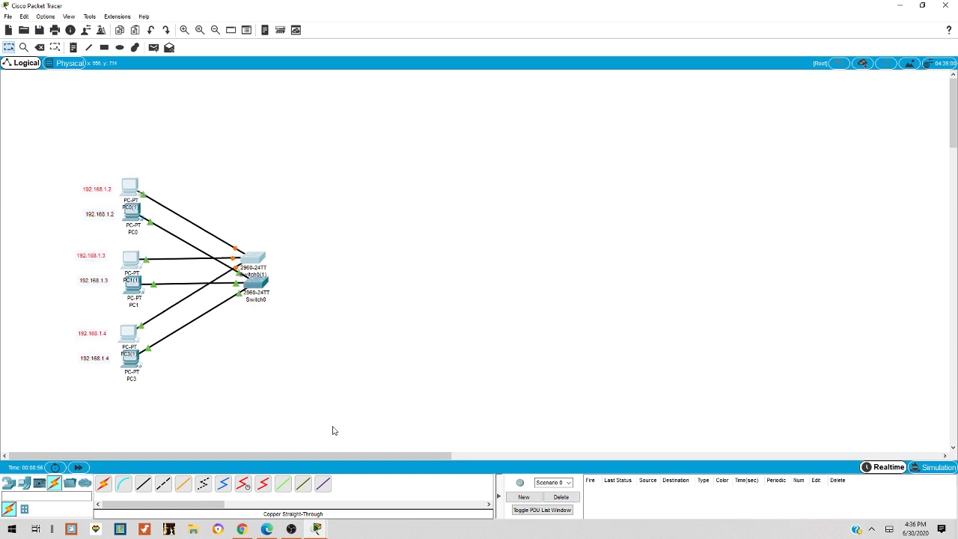
left_click_drag(256, 259, 723, 273)
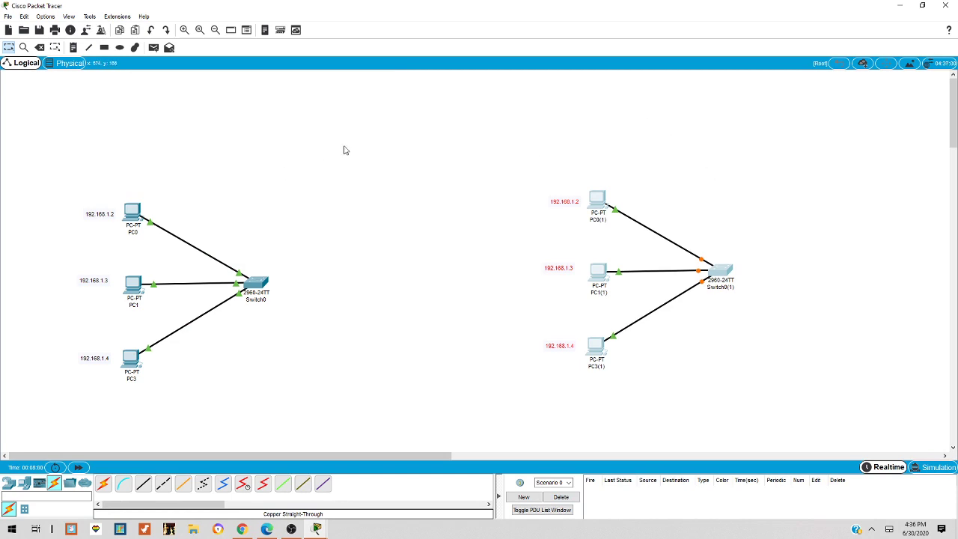
left_click(378, 164)
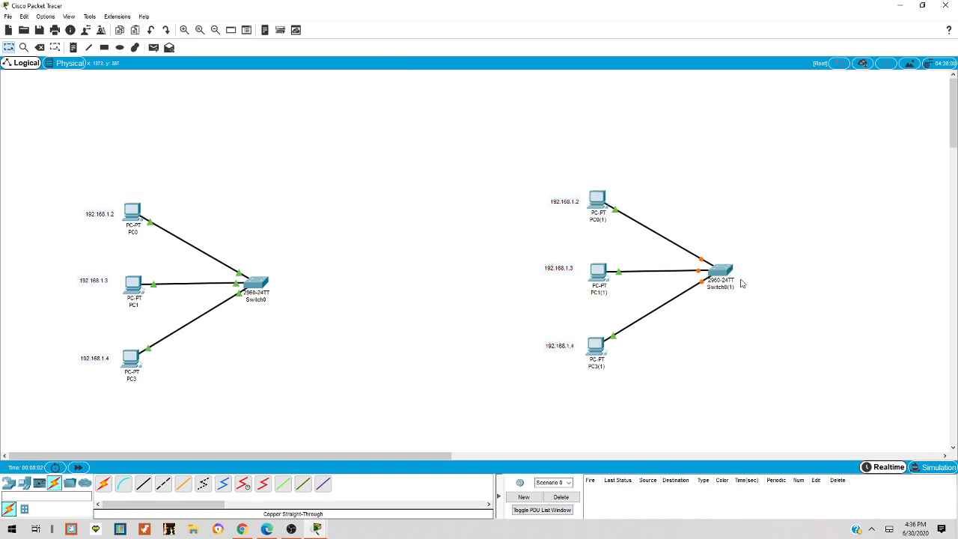
left_click_drag(717, 274, 438, 282)
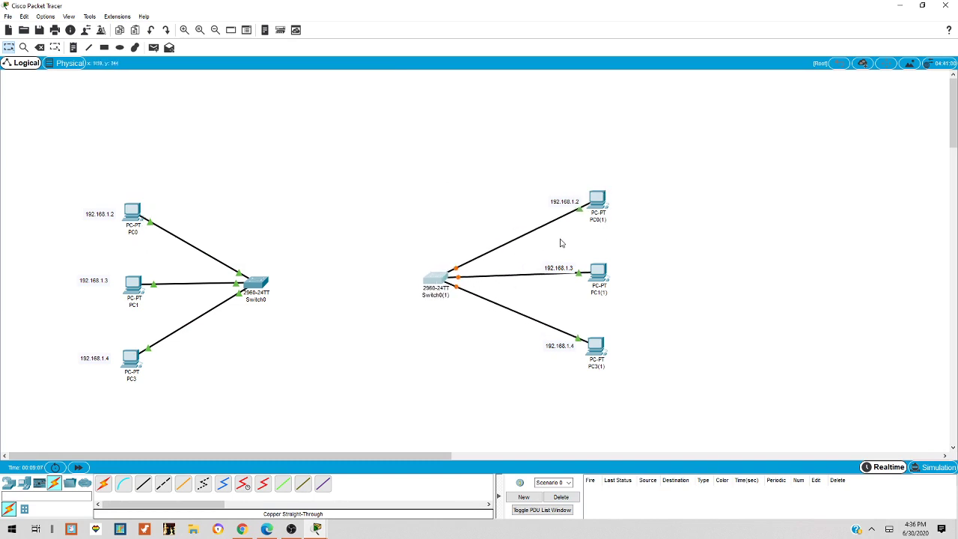
- Change the copied network's address notes to 192.168.1.5 for PC0(1), 192.168.1.6 for PC1(1) and 192.168.1.7 for PC3(1)
double_click(579, 202)
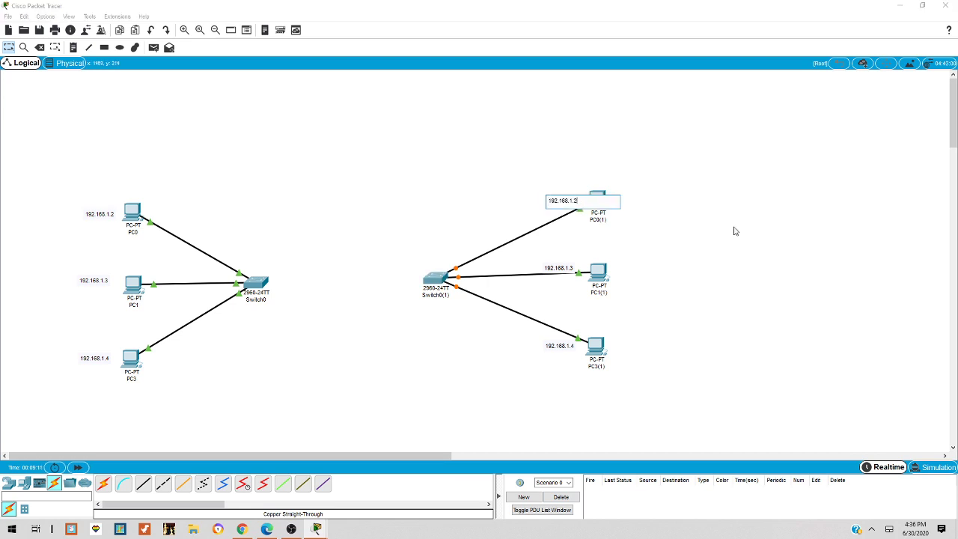
key("BackSpace")
type("5")
left_click(692, 274)
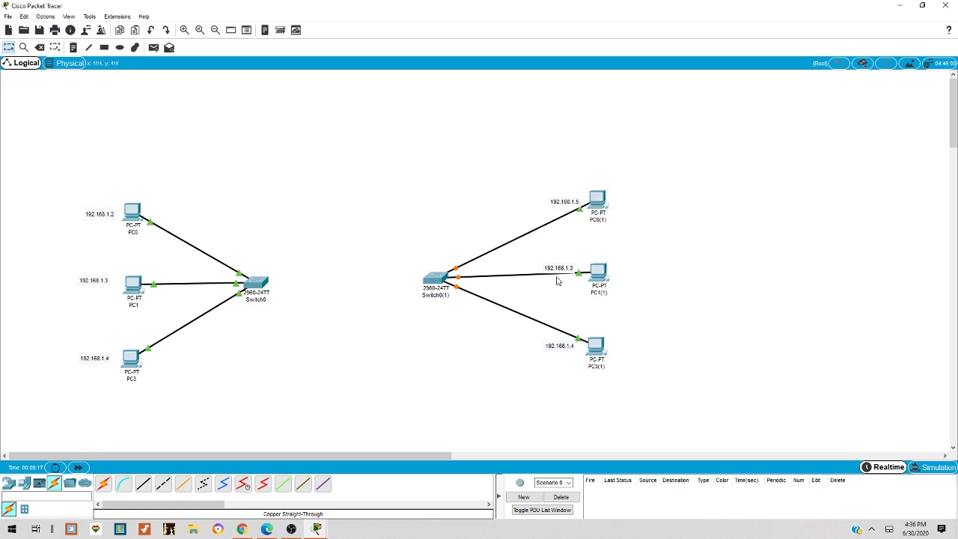
double_click(565, 268)
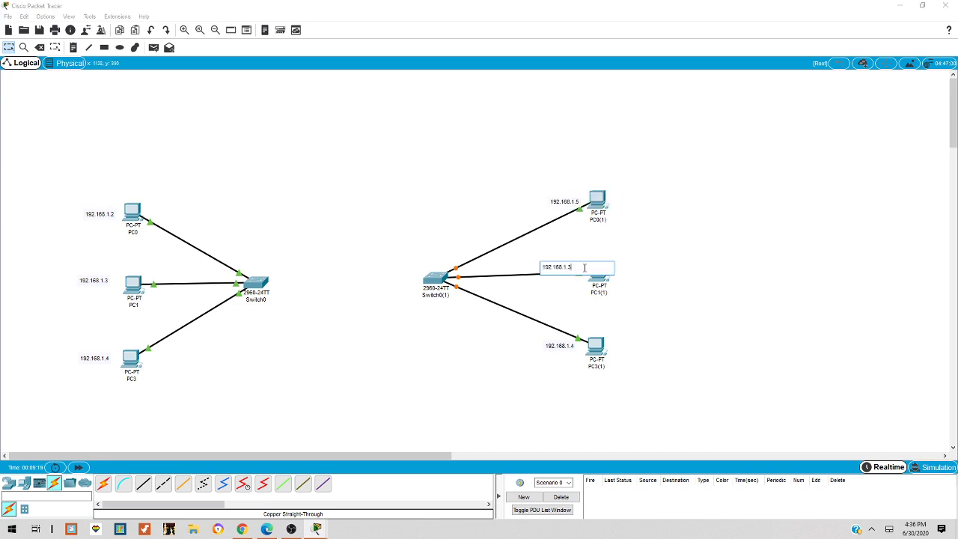
left_click(641, 288)
double_click(572, 347)
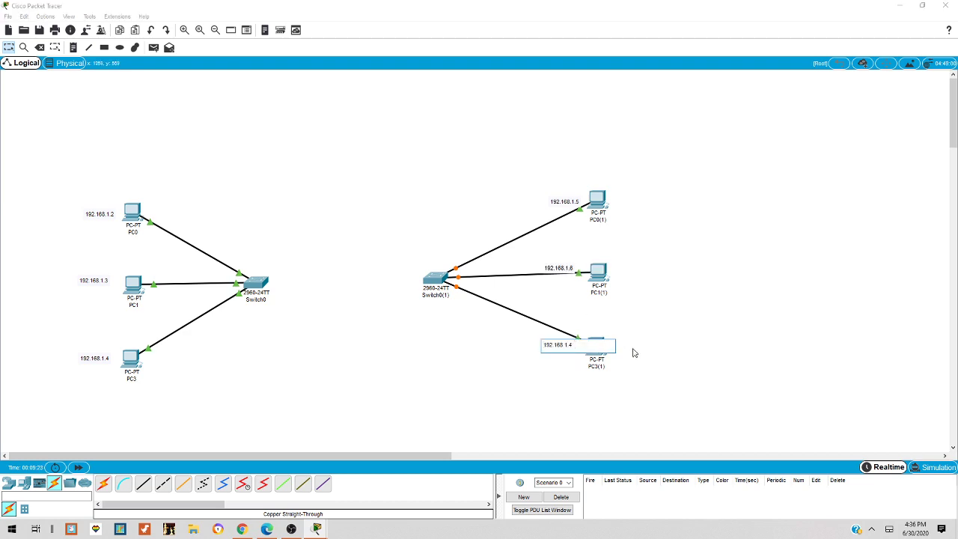
left_click(796, 283)
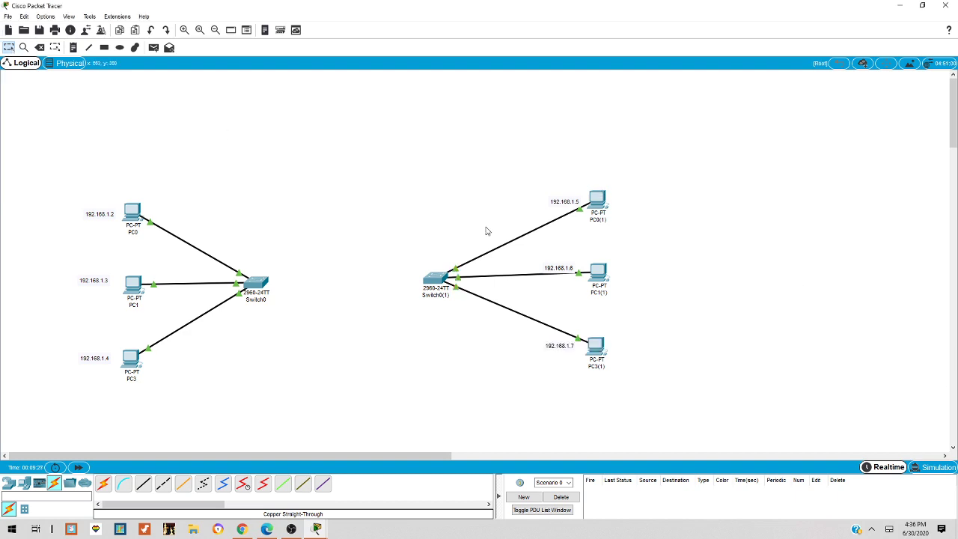
- Move the three address notes of the copied network to the outer side of their PCs, clear of the cables
left_click_drag(560, 203, 638, 195)
left_click_drag(547, 270, 643, 277)
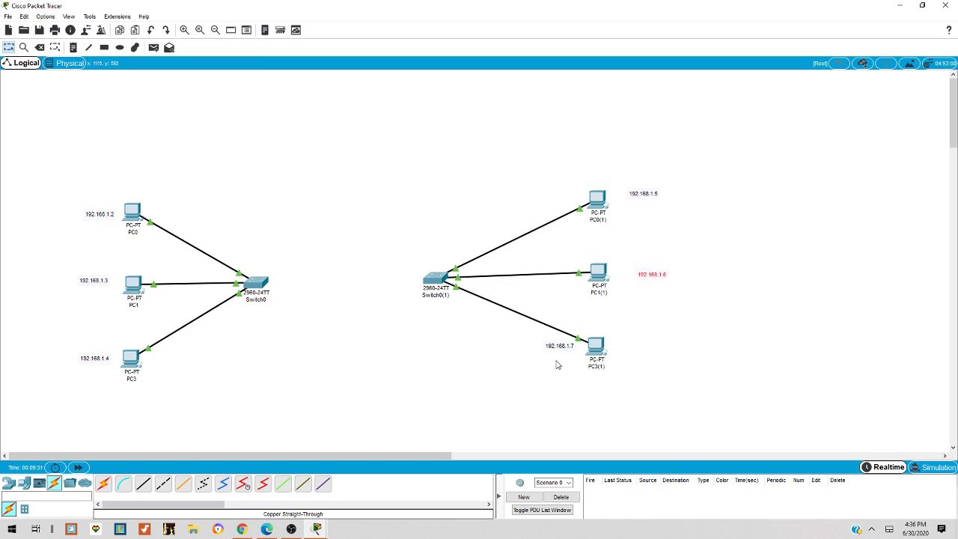
left_click_drag(563, 349, 657, 354)
- Set the static IP address of PC0(1) to 192.168.1.5
left_click(601, 201)
left_click(348, 97)
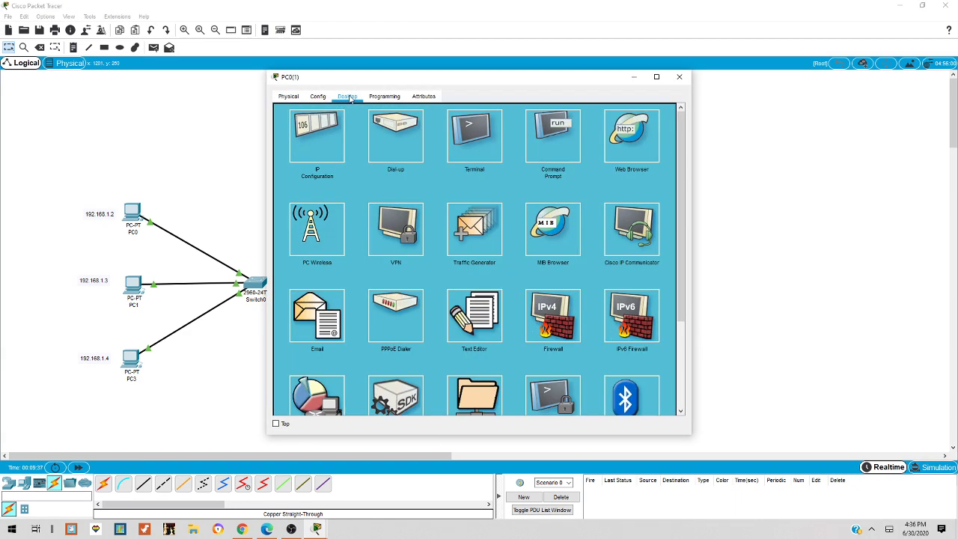
left_click(320, 149)
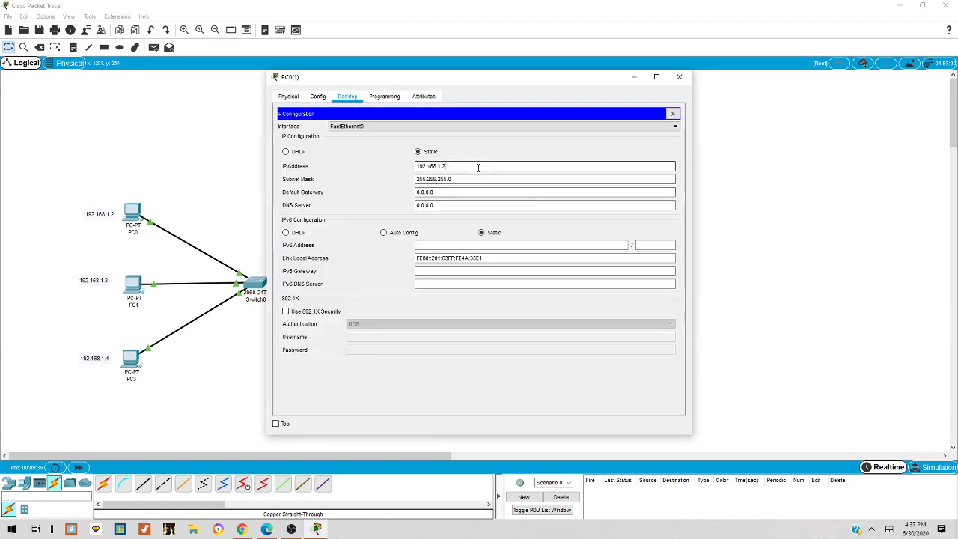
left_click_drag(534, 81, 447, 92)
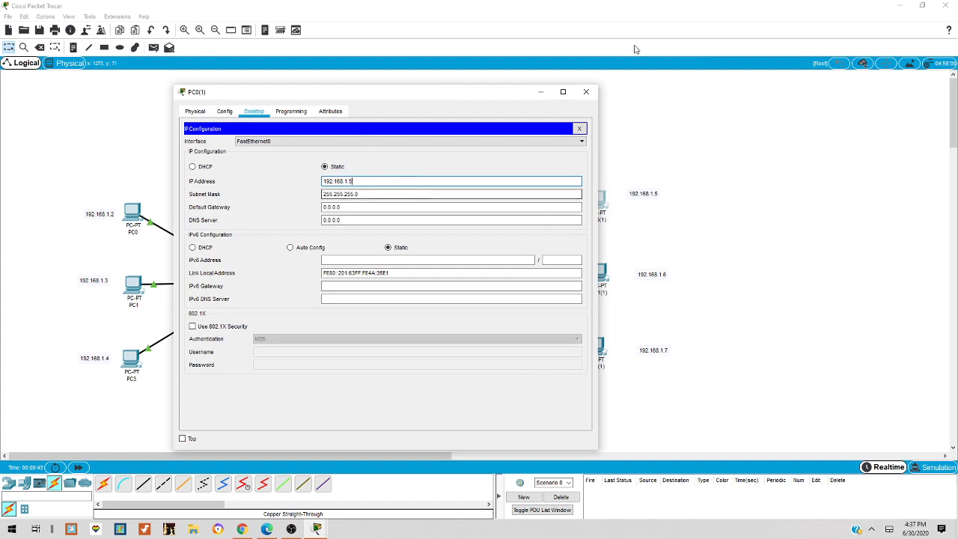
left_click(586, 92)
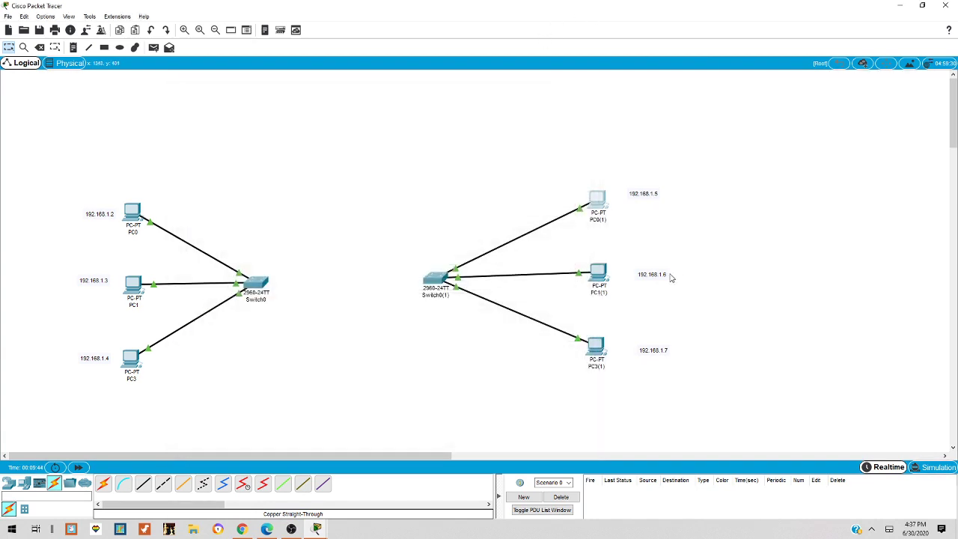
- Set the static IP address of PC1(1) to 192.168.1.6
left_click(598, 274)
left_click(319, 97)
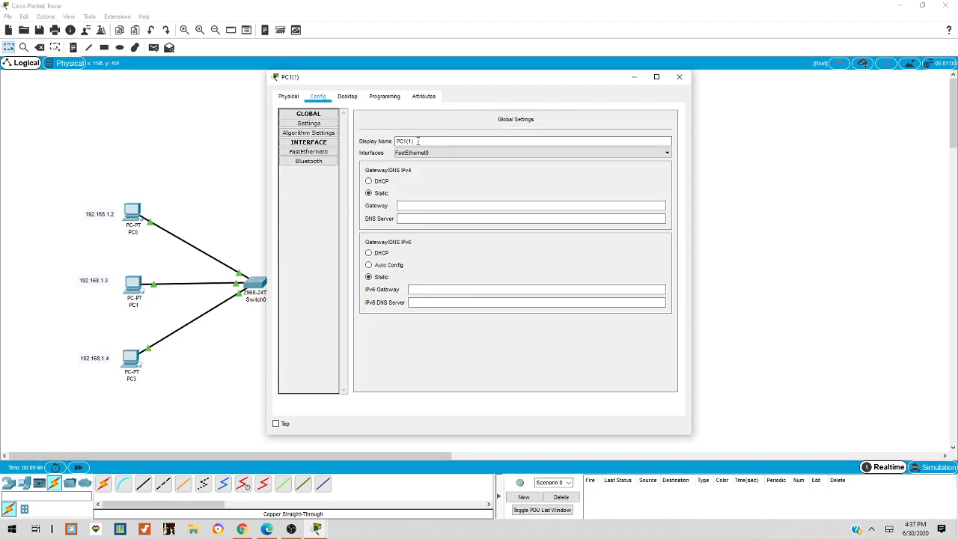
left_click(347, 96)
left_click(337, 140)
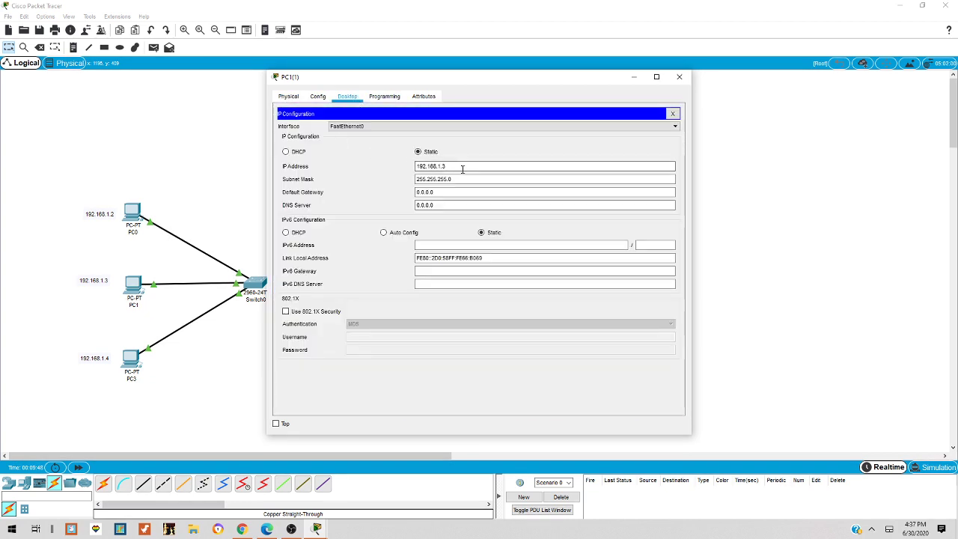
left_click(473, 168)
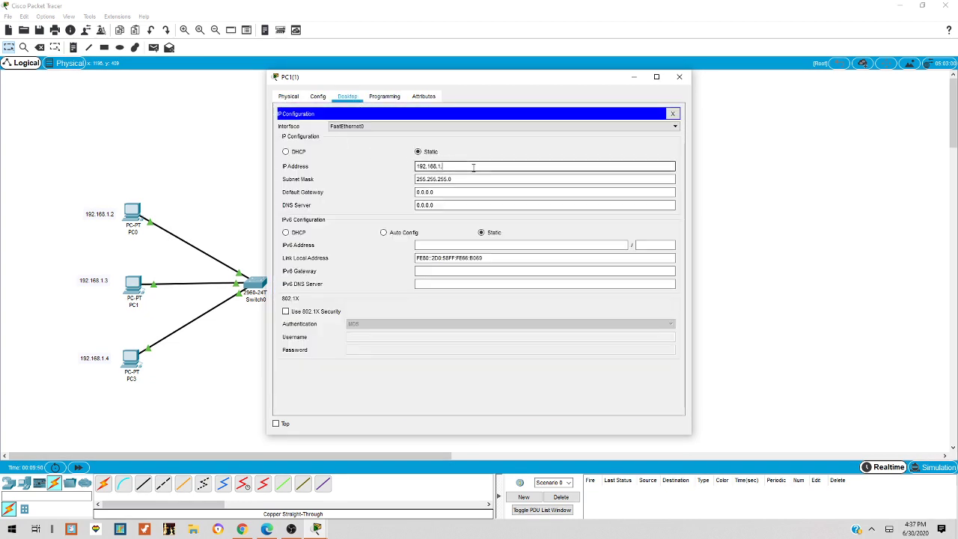
type("6")
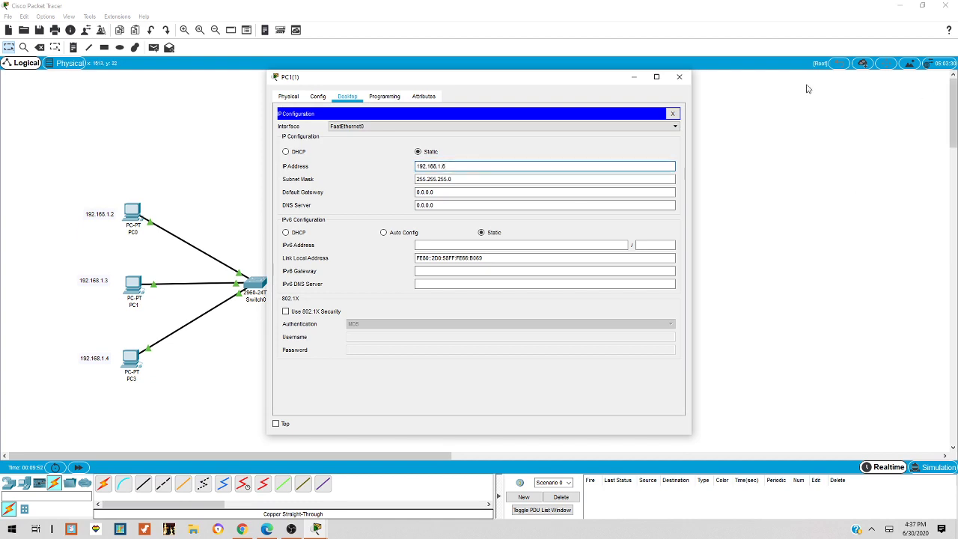
left_click(681, 83)
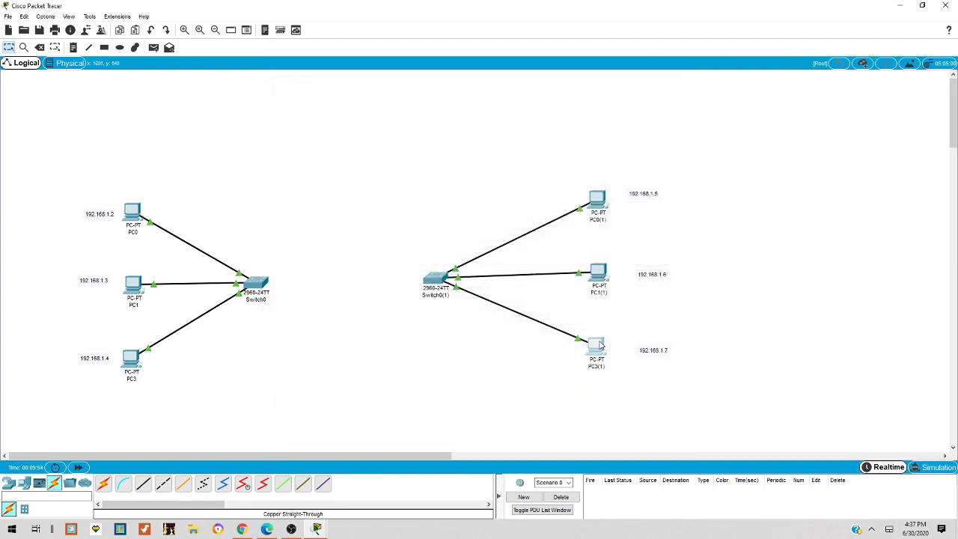
- Set the static IP address of PC3(1) to 192.168.1.7
left_click(599, 273)
left_click(347, 96)
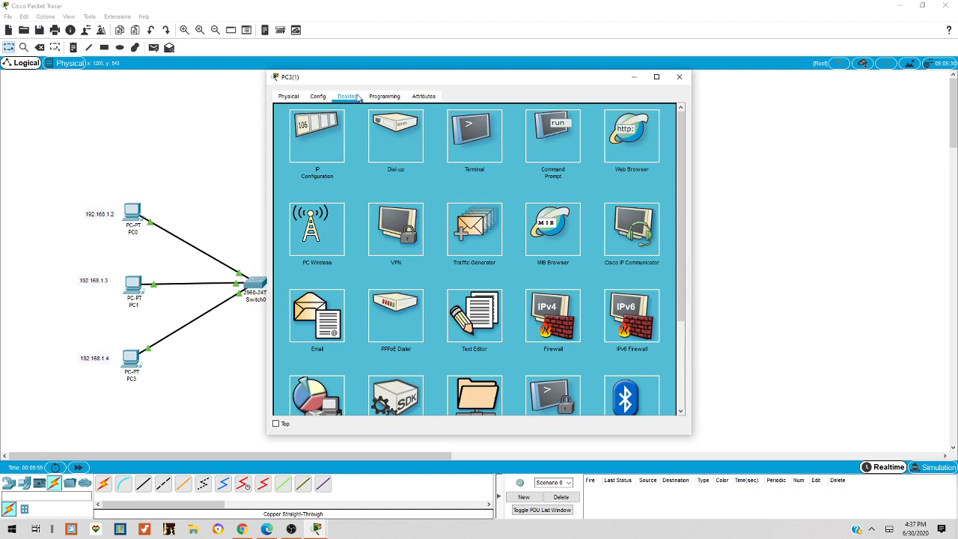
left_click(321, 133)
left_click(459, 166)
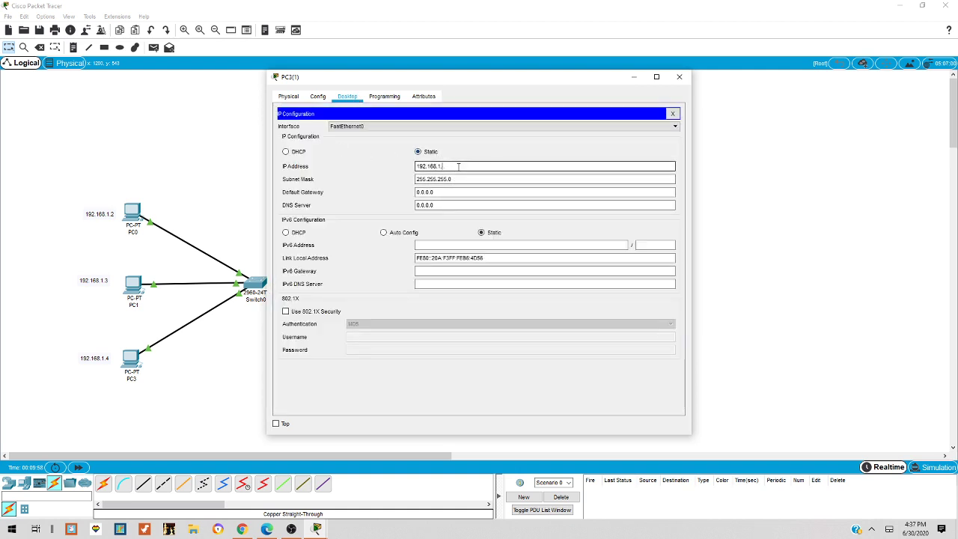
type("7")
left_click(679, 76)
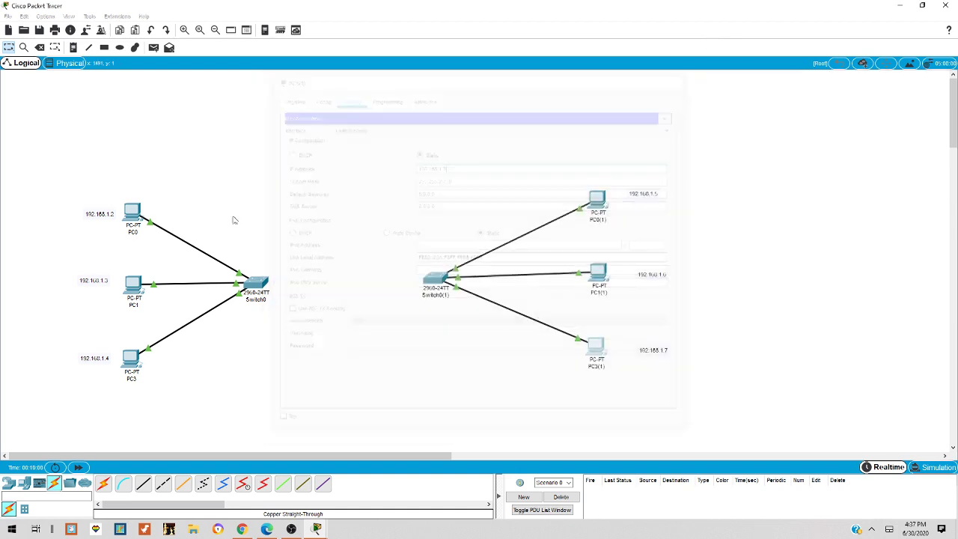
- Connect Switch0 to Switch0(1) with a copper cross-over cable and fast-forward the network time
left_click(164, 485)
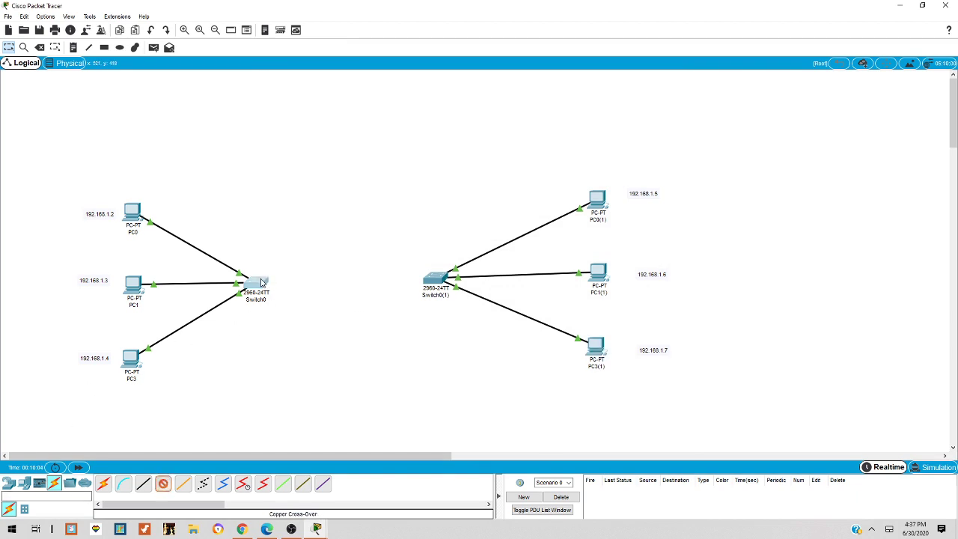
left_click(257, 283)
left_click(298, 30)
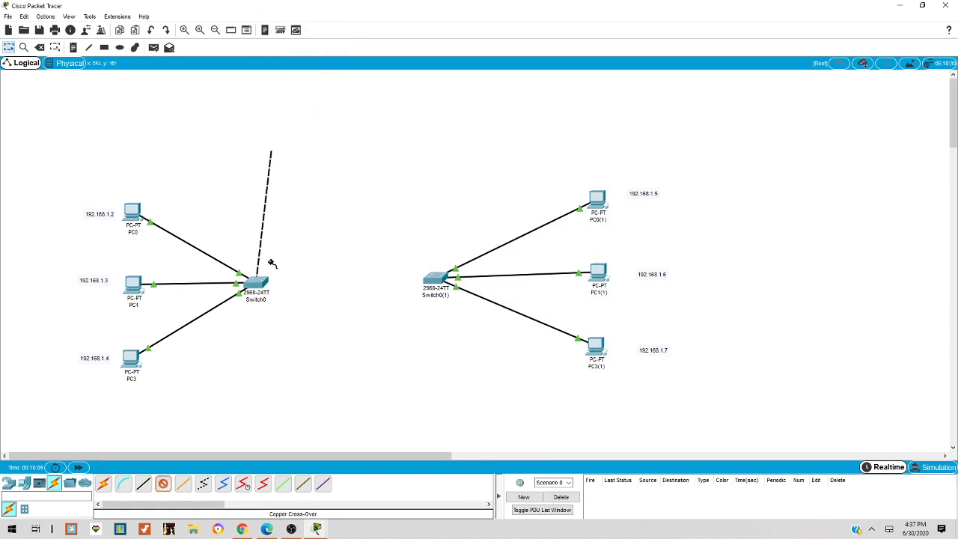
left_click(435, 282)
left_click(430, 46)
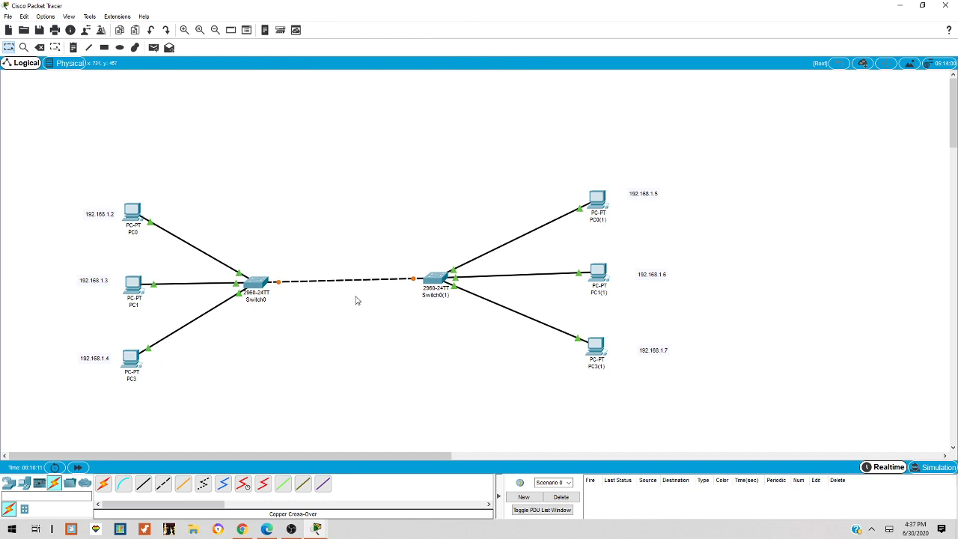
left_click(78, 468)
- Ping 192.168.1.3 from the command prompt of PC3(1)
left_click(599, 348)
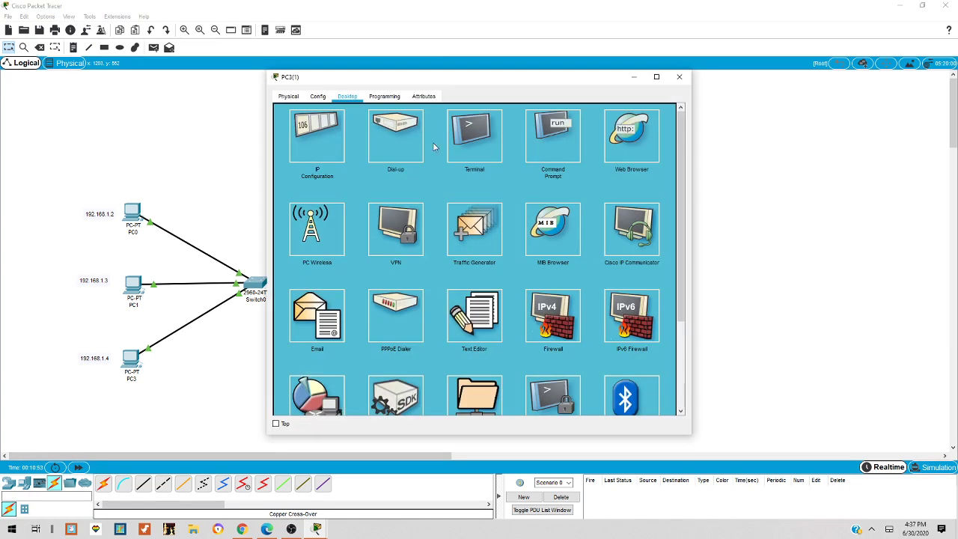
left_click(559, 154)
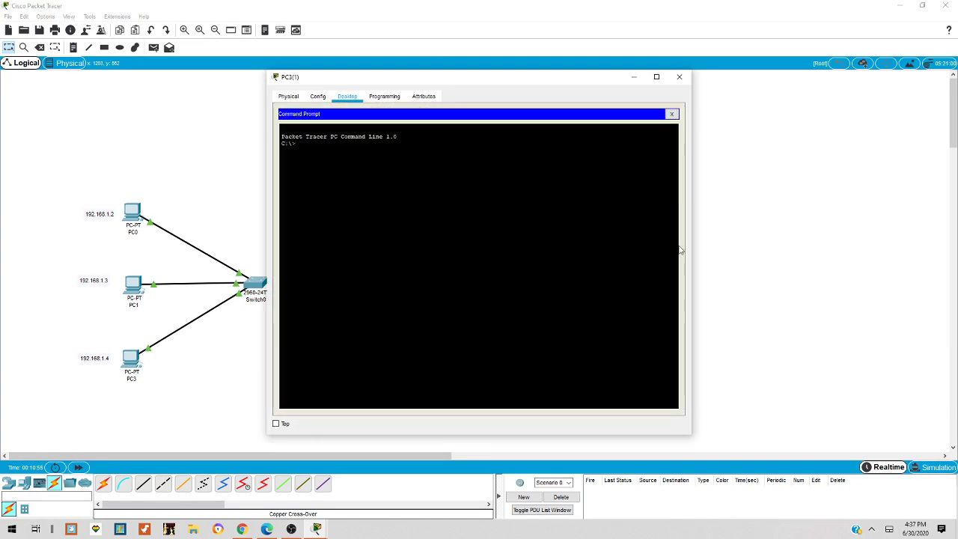
type("ping ")
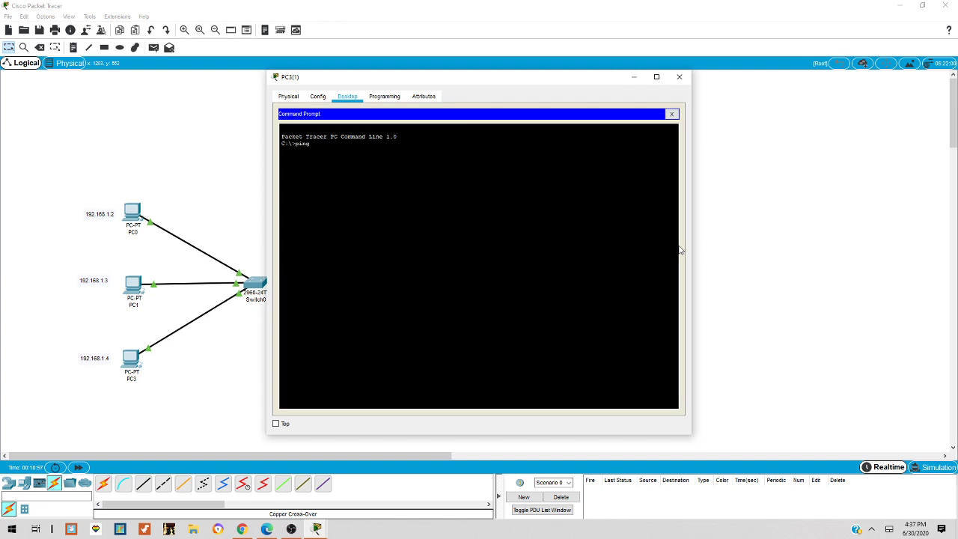
type("192.168.1.")
key("alt+F4")
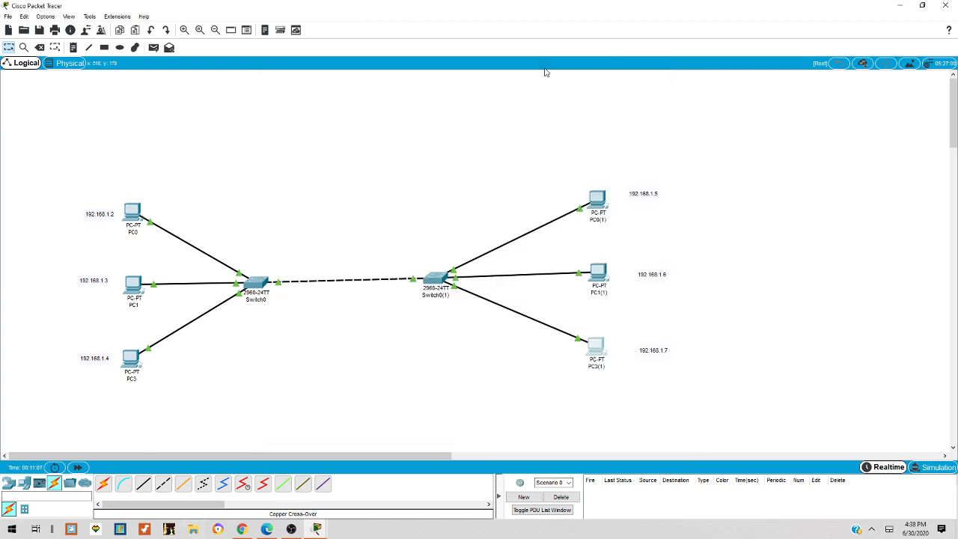
left_click(606, 349)
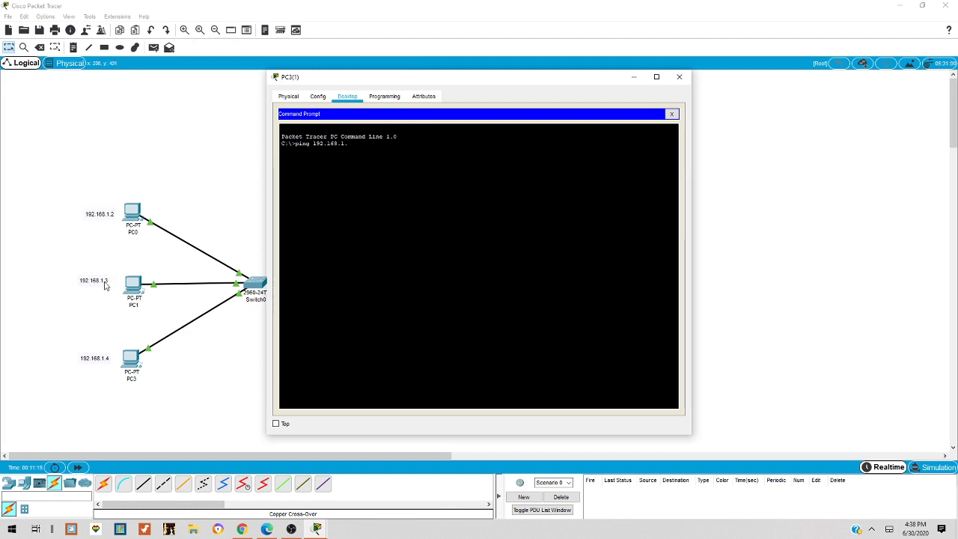
type("3")
key("Return")
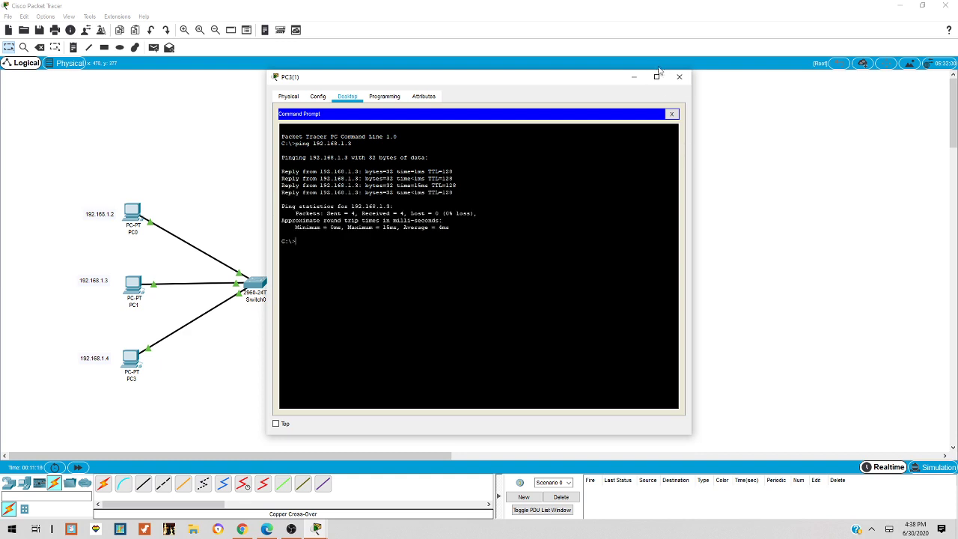
- Ping 192.168.1.1 from PC3(1), then close its window
key("Up")
key("Return")
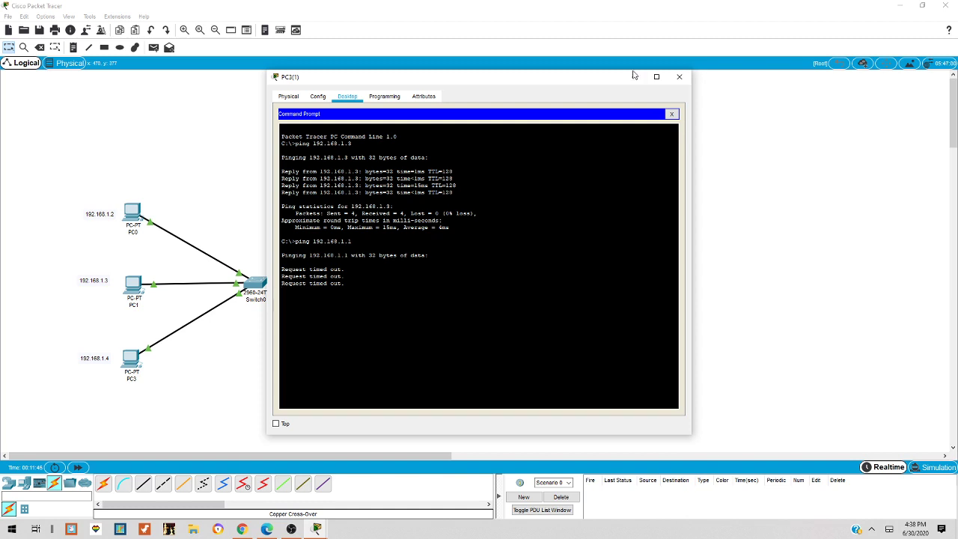
left_click(679, 77)
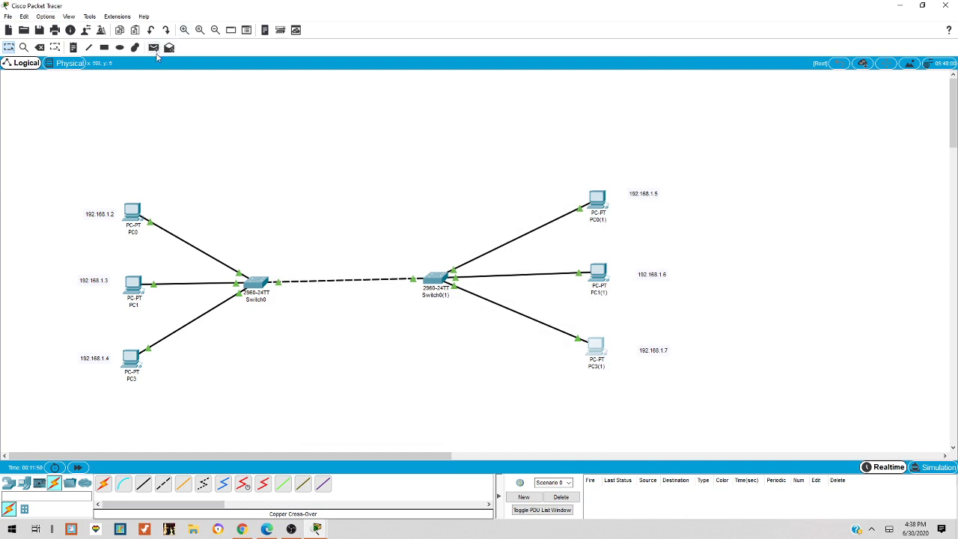
- Send a simple PDU from PC0 to PC1(1) and play it in simulation mode
left_click(154, 47)
left_click(135, 213)
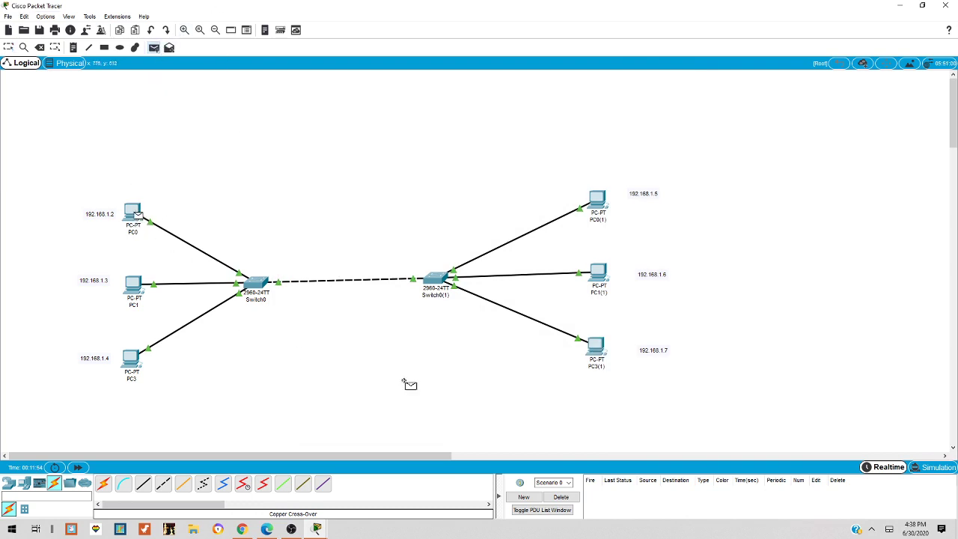
left_click(604, 275)
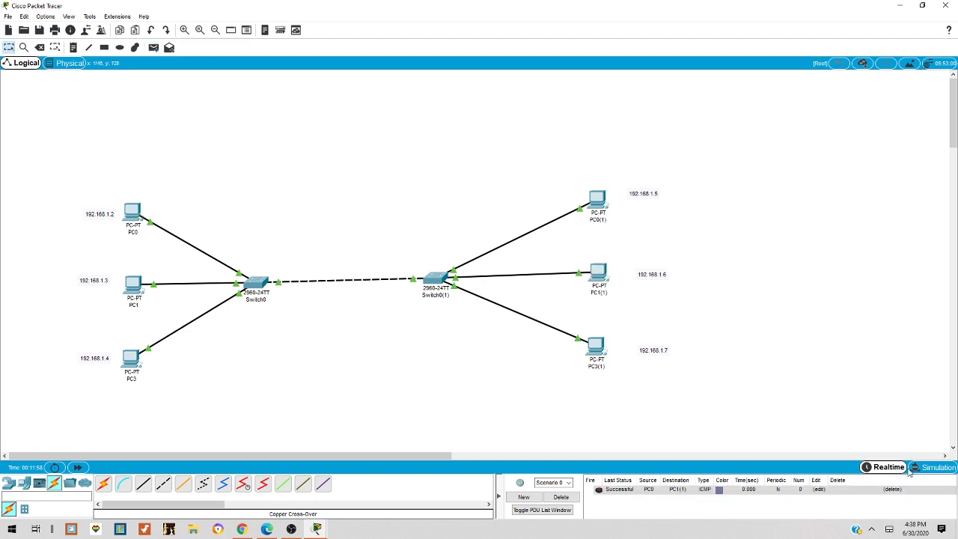
left_click(933, 467)
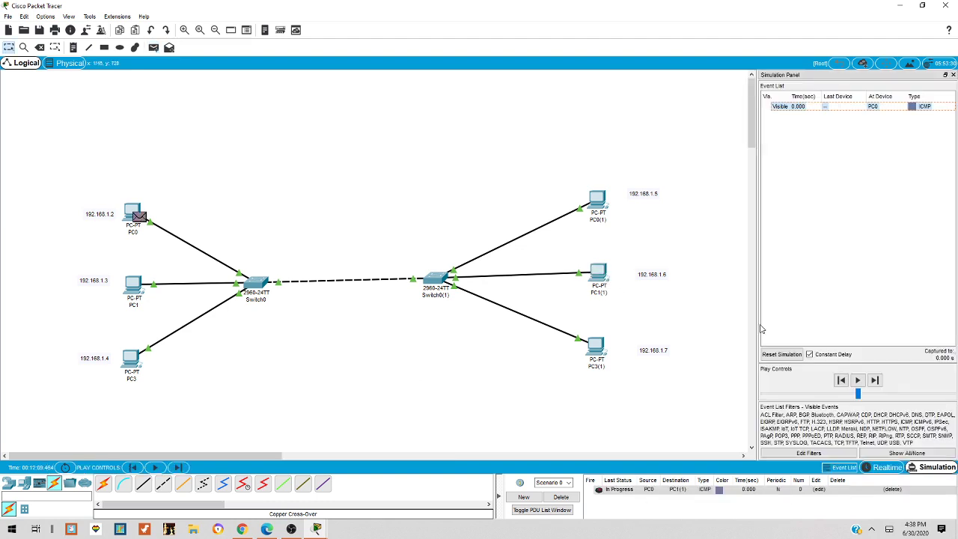
left_click(858, 380)
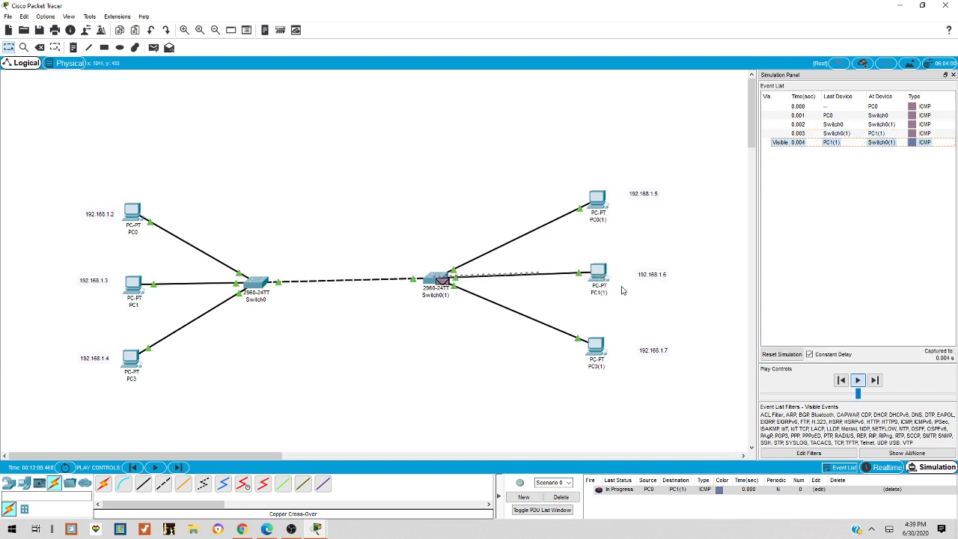
mouse_move(428, 298)
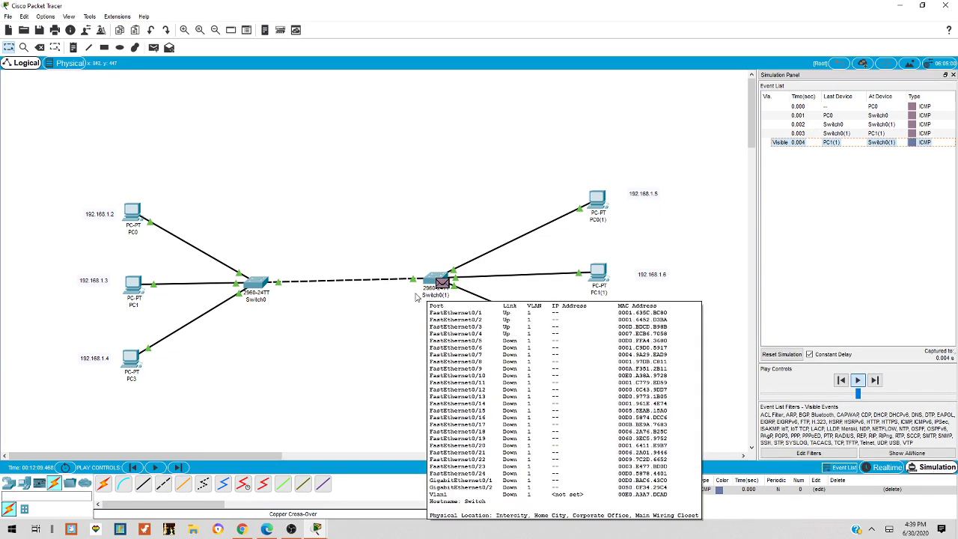